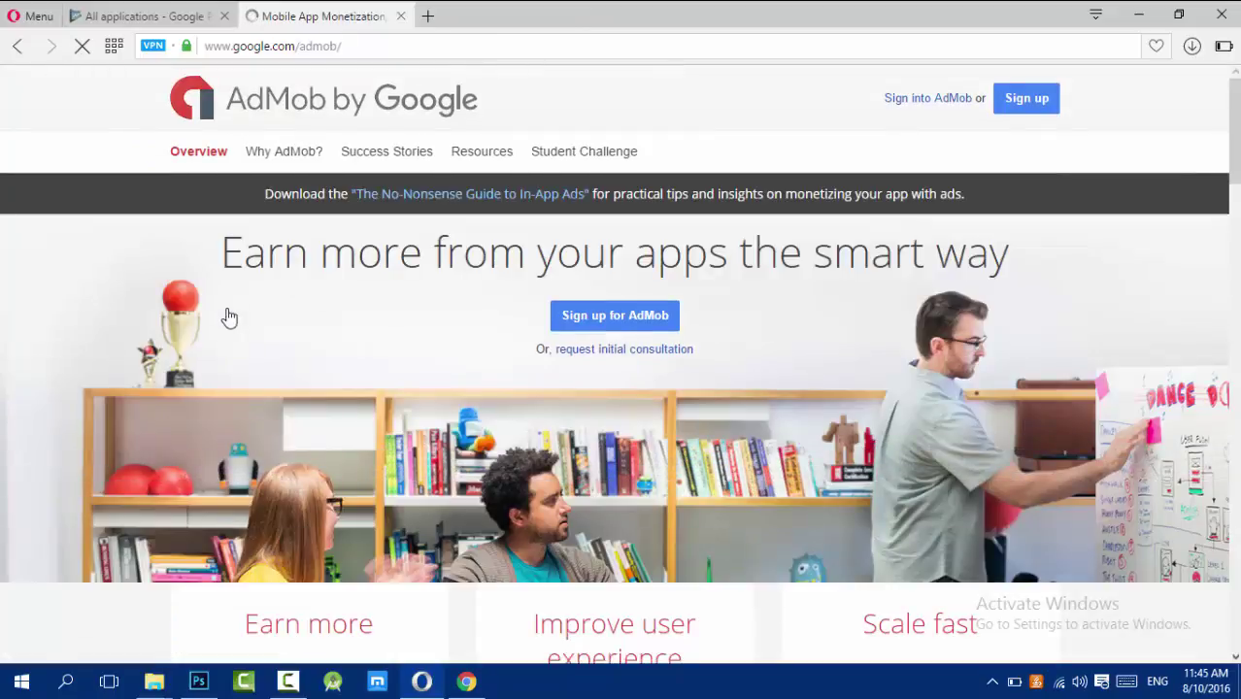
# Step: Start the AdMob sign-up with an existing Google account, which shows no AdSense or AdWords link yet
pyautogui.click(614, 316)
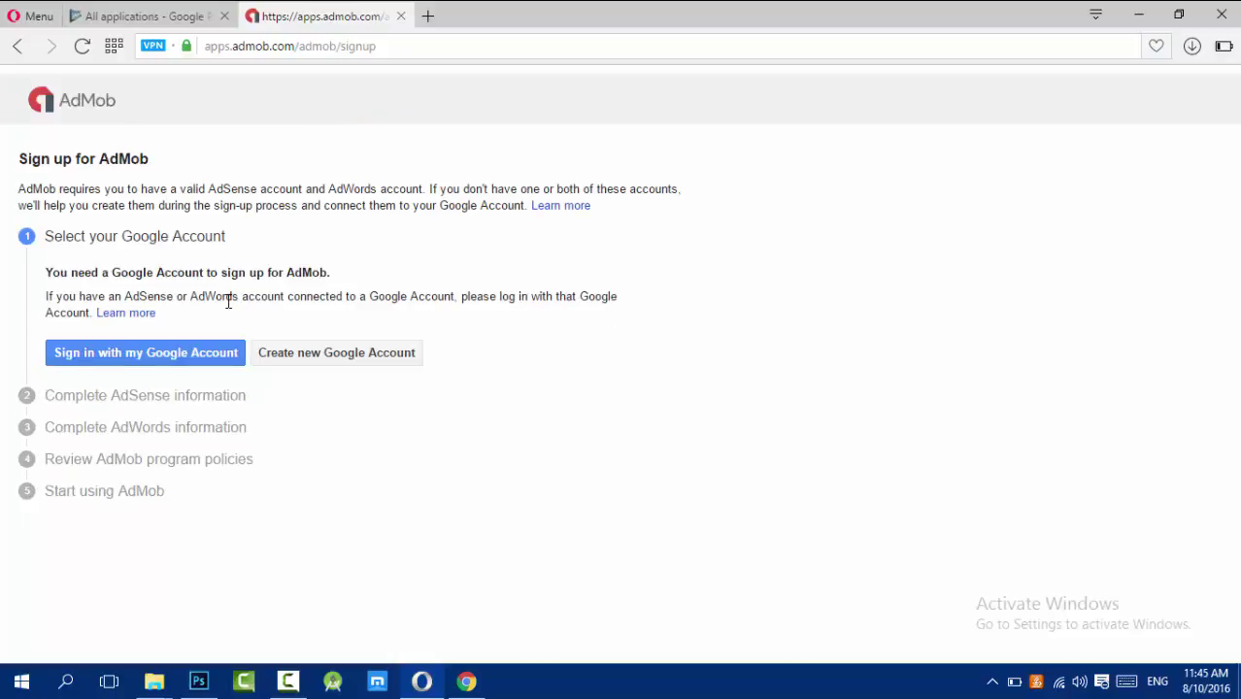
pyautogui.click(210, 361)
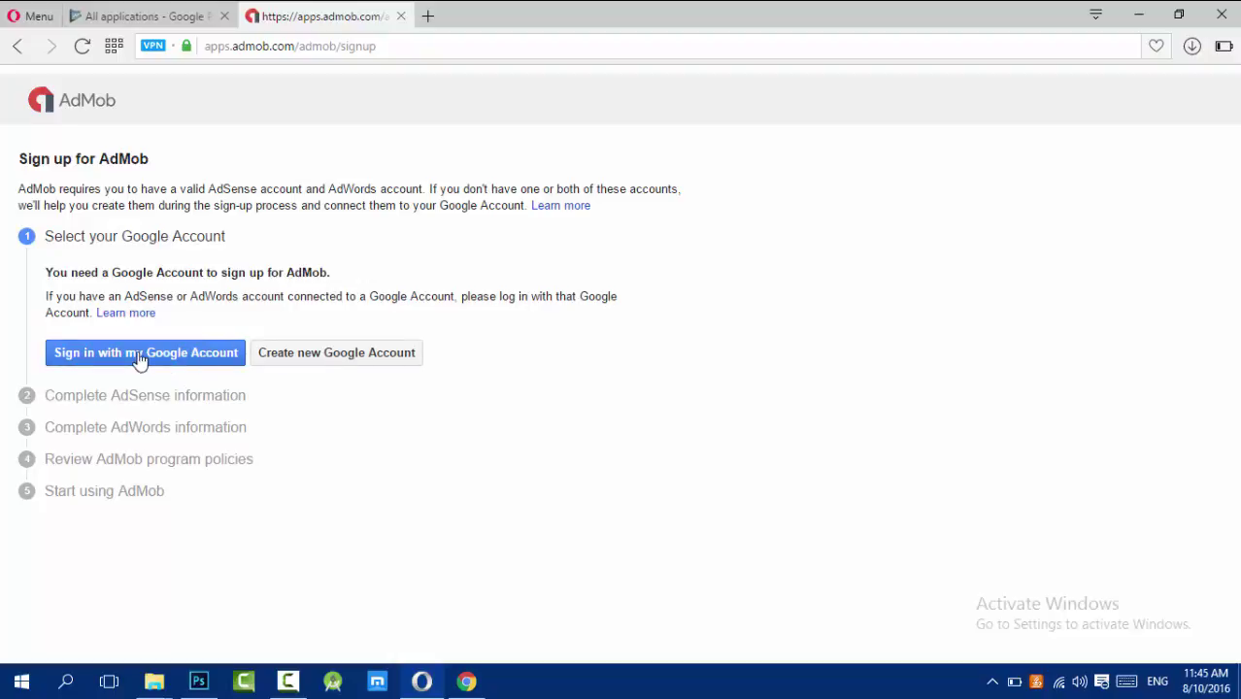
pyautogui.click(159, 361)
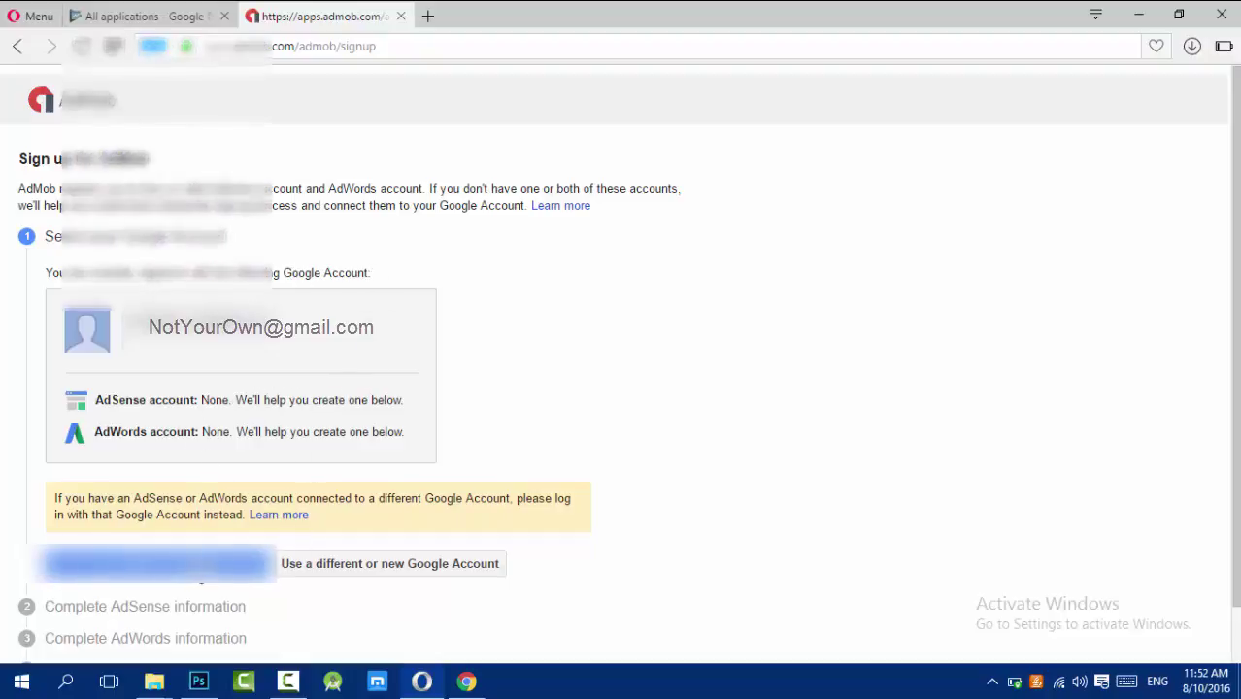
# Step: Confirm the Google account and choose Lebanon as the AdSense country
pyautogui.click(243, 563)
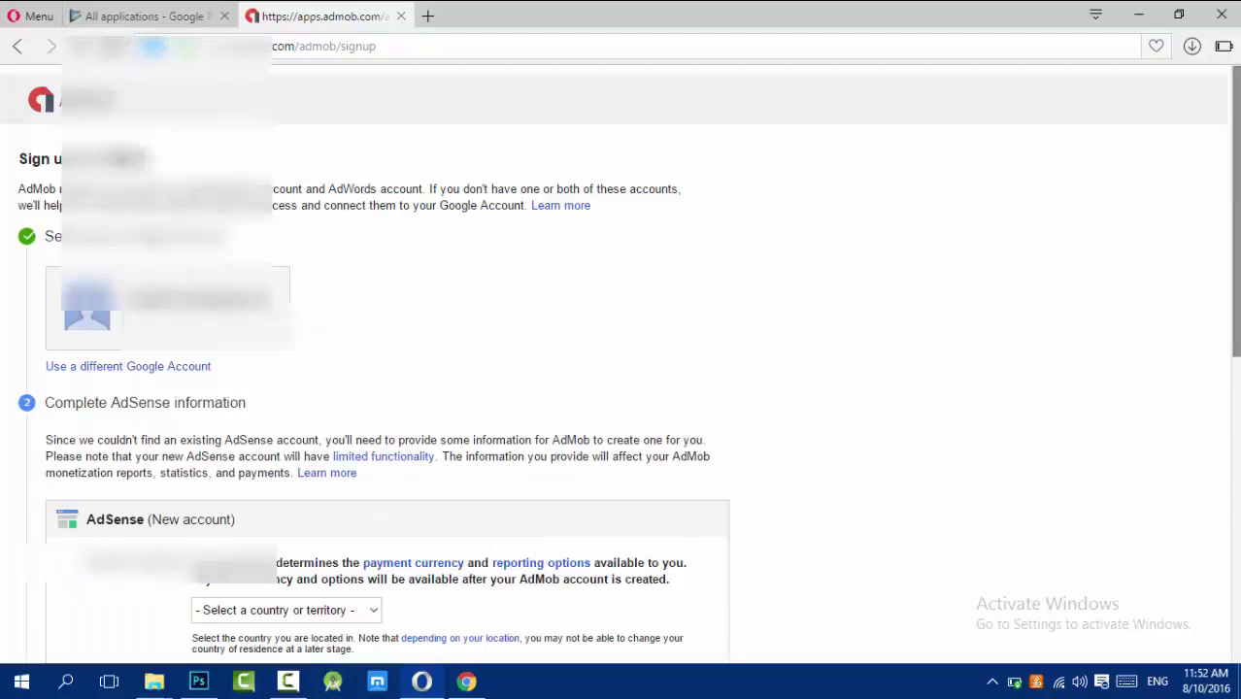
pyautogui.scroll(-3, 404, 577)
pyautogui.click(311, 354)
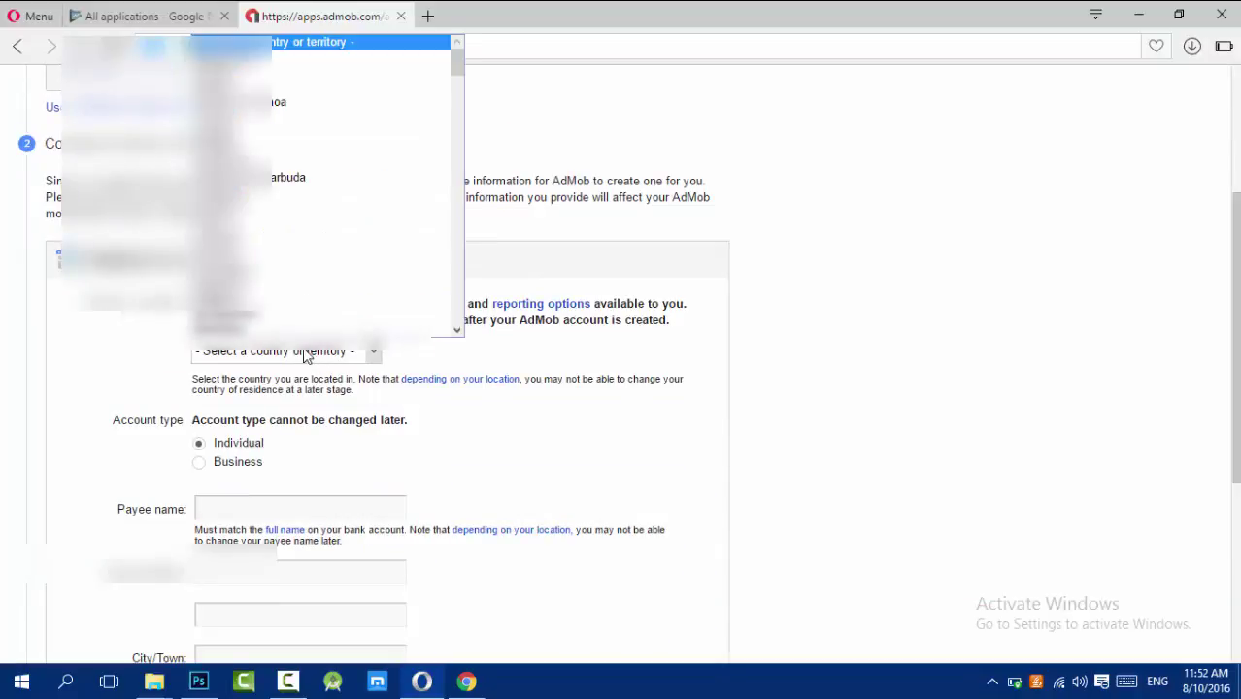
pyautogui.press('l')
pyautogui.press('l')
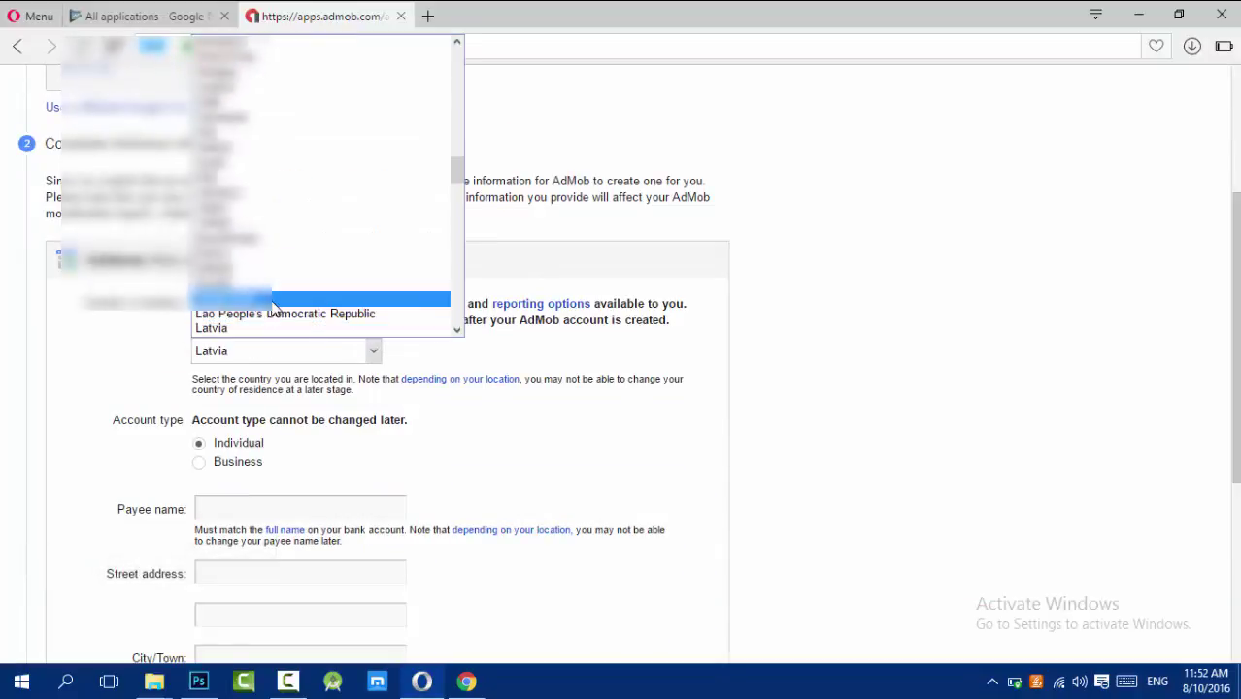
pyautogui.press('l')
pyautogui.press('Return')
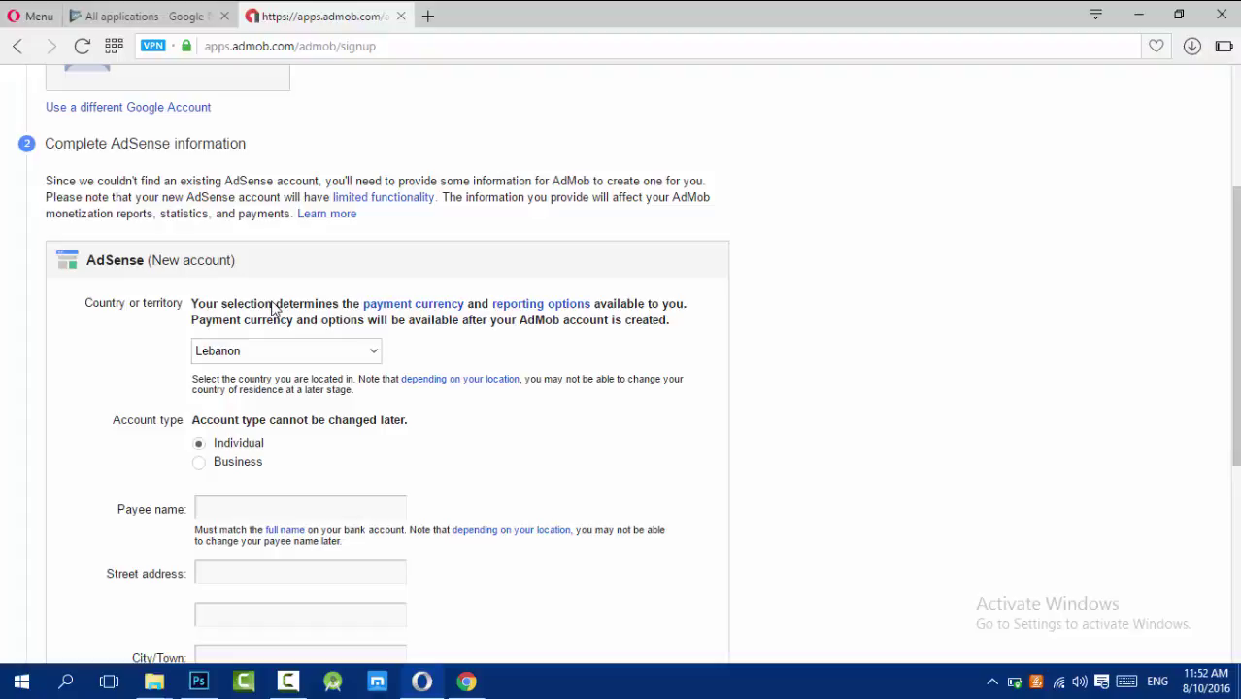
# Step: Enter the payee's name and address details, then submit the AdSense form
pyautogui.click(229, 507)
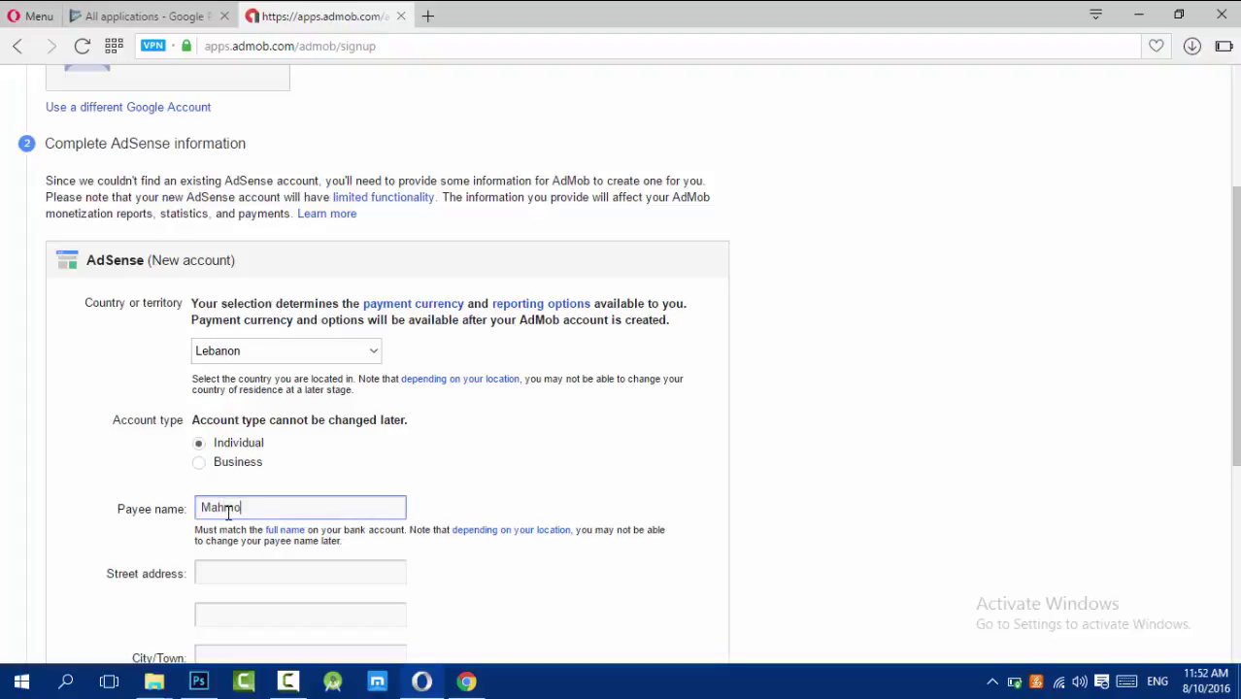
pyautogui.write('Mahmoud Ali')
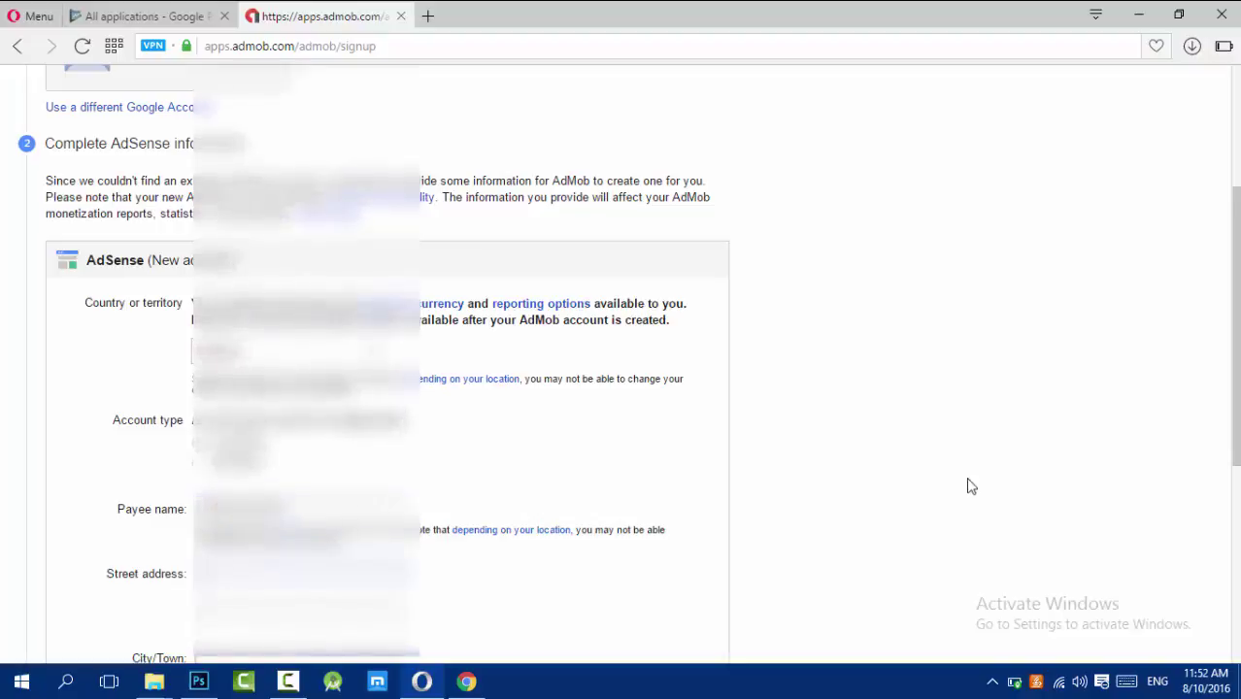
pyautogui.scroll(-4, 971, 485)
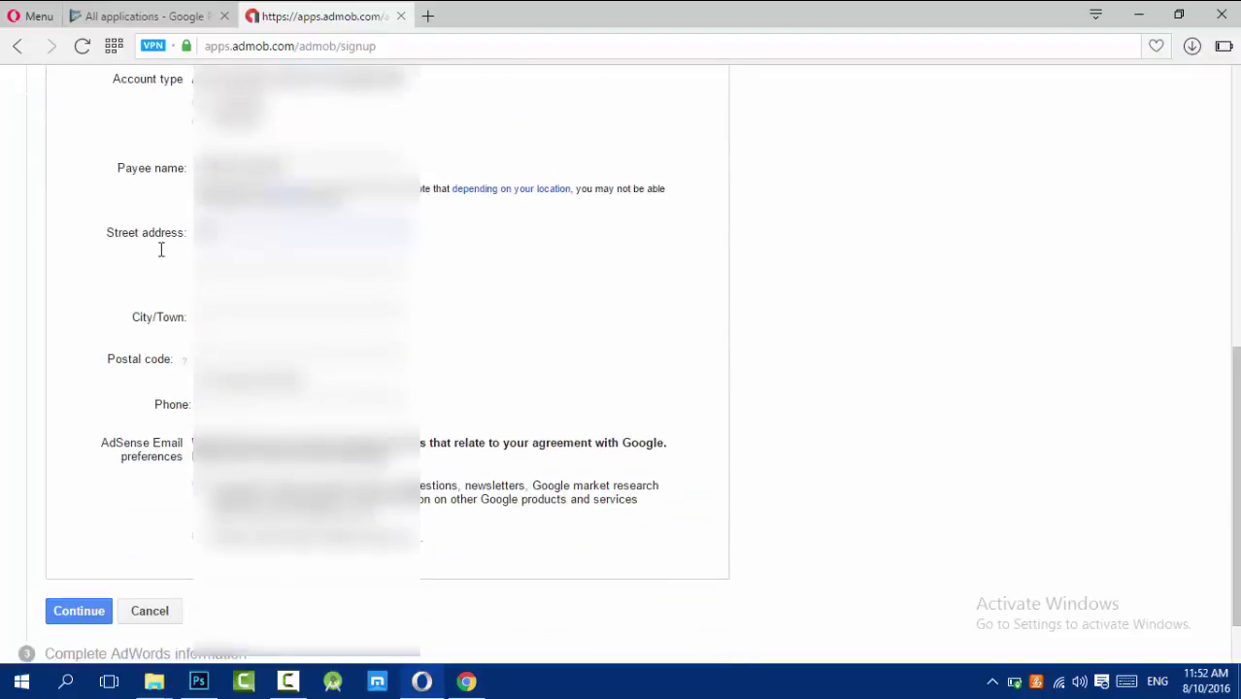
pyautogui.press('Tab')
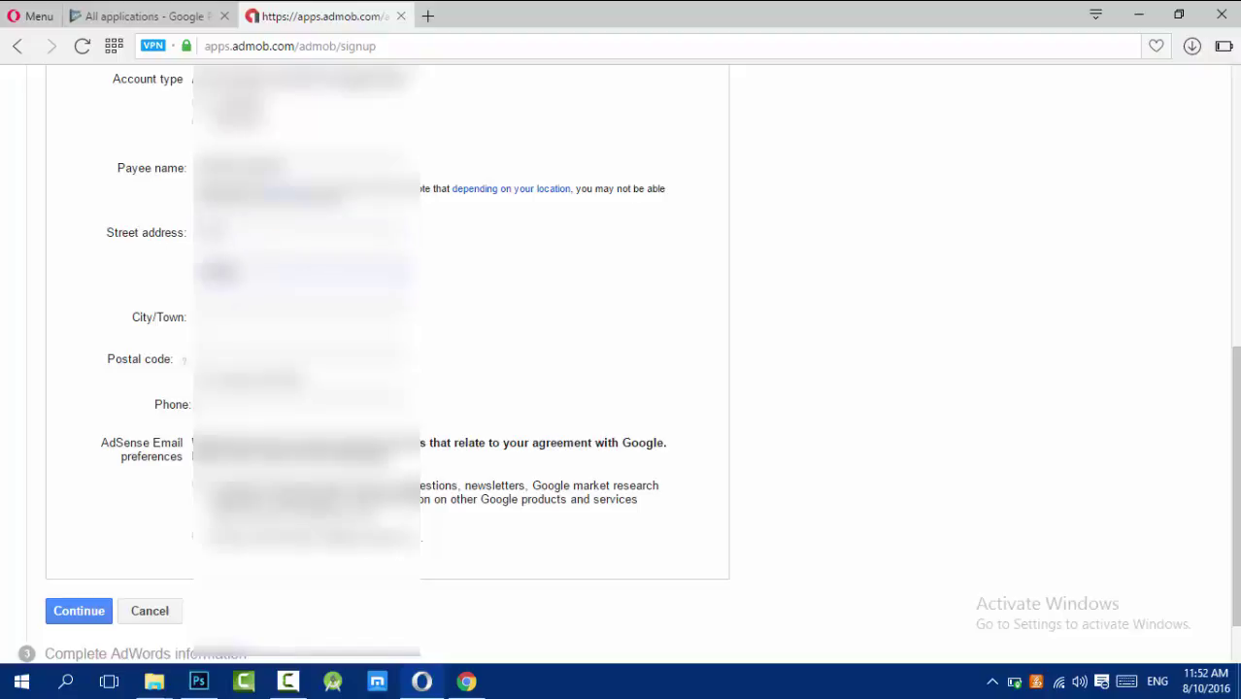
pyautogui.write('a')
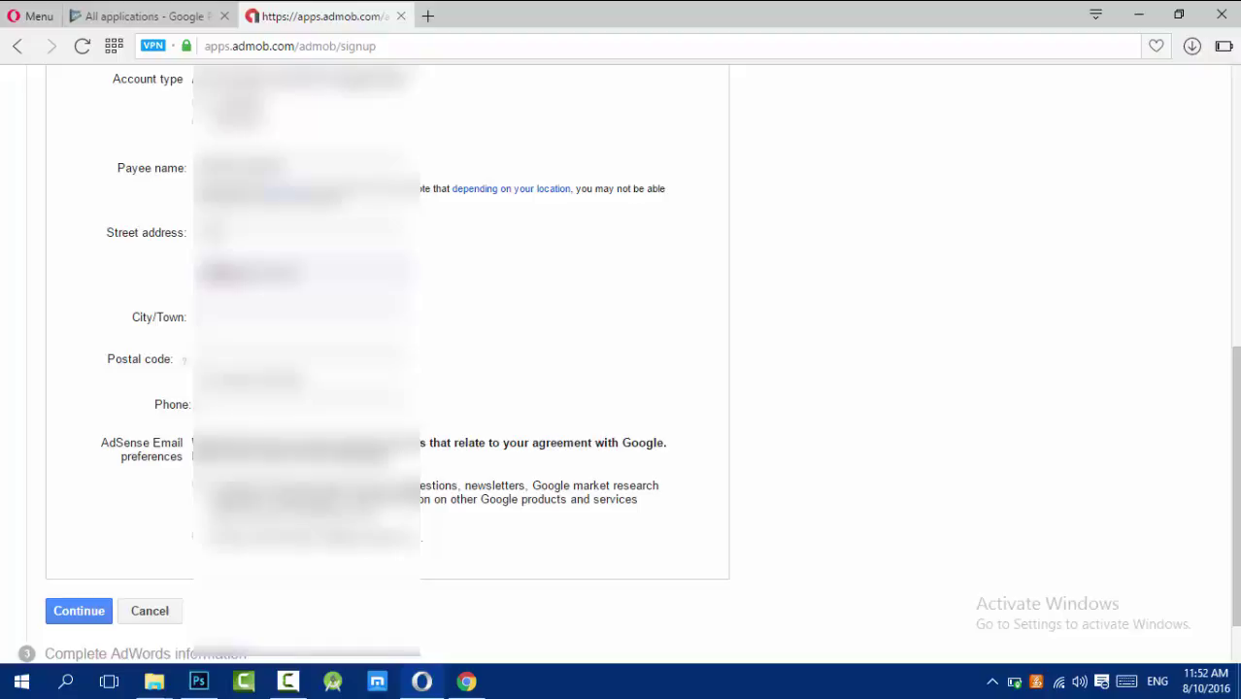
pyautogui.press('Tab')
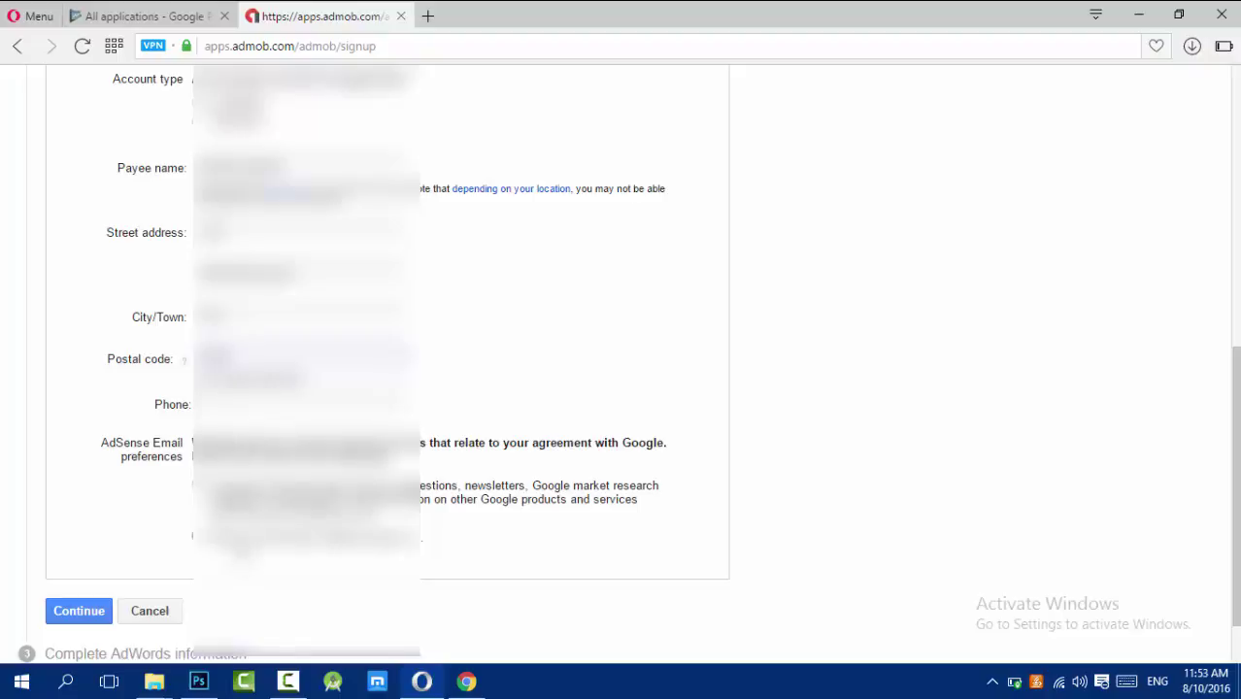
pyautogui.click(64, 613)
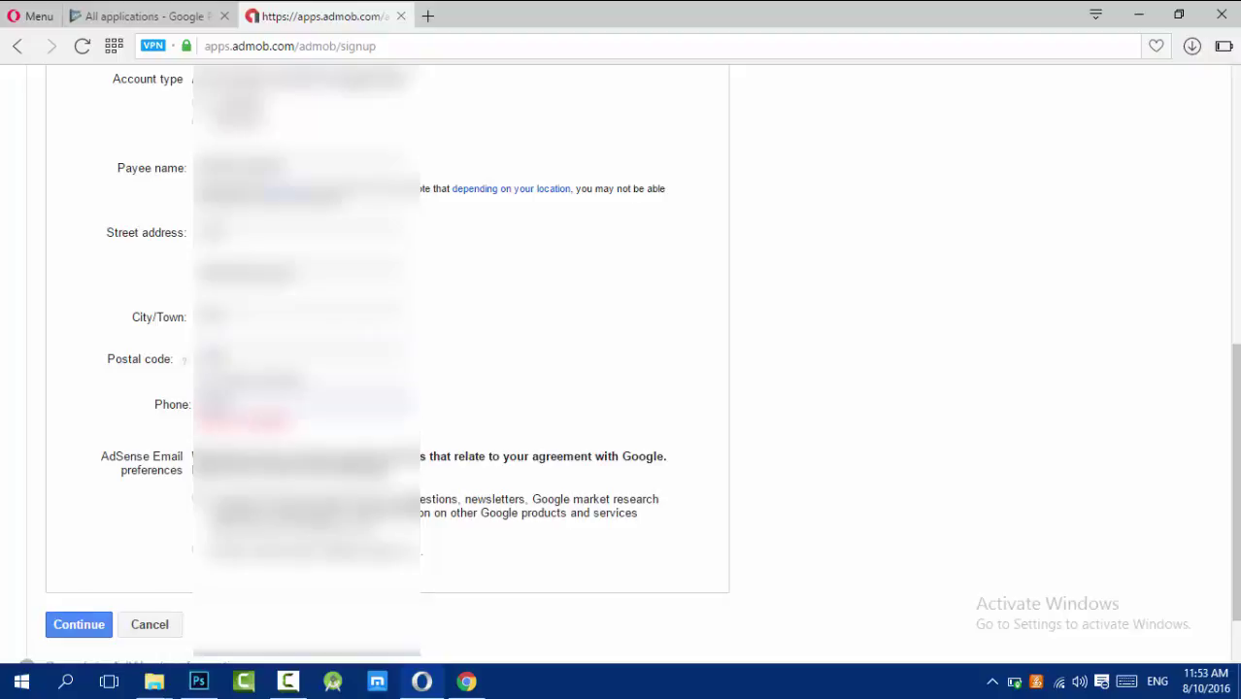
# Step: Resubmit the corrected AdSense details and choose the AdWords time zone
pyautogui.click(102, 624)
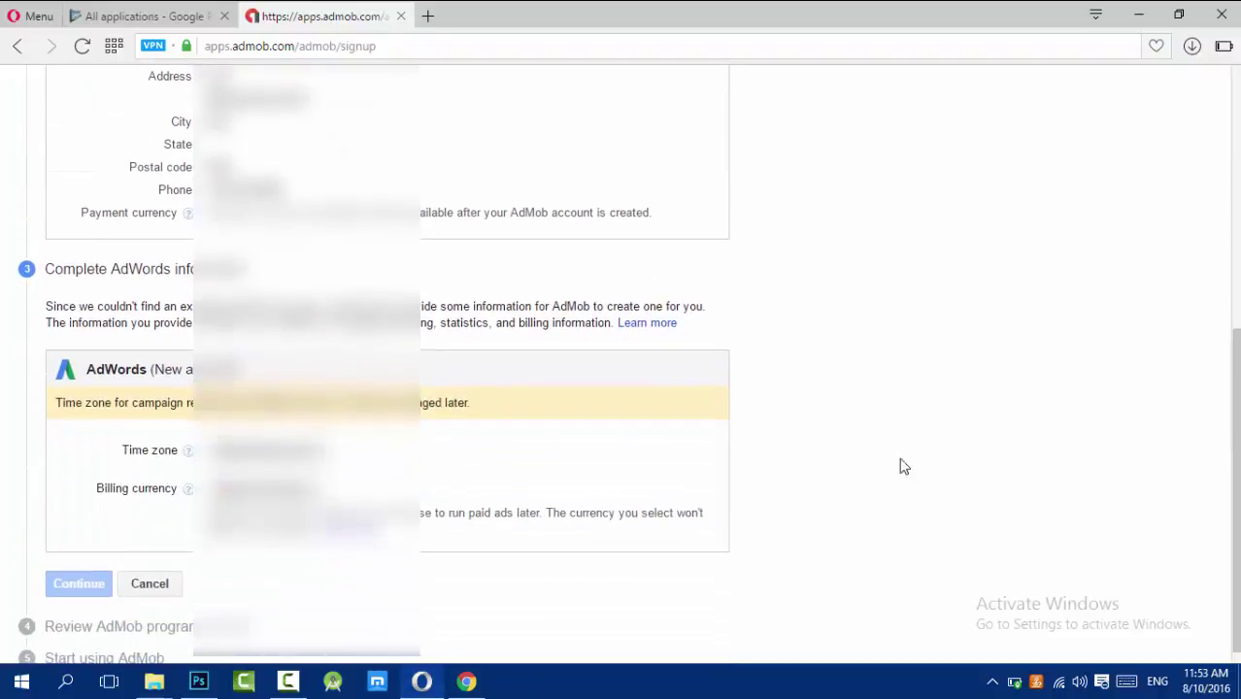
pyautogui.click(242, 454)
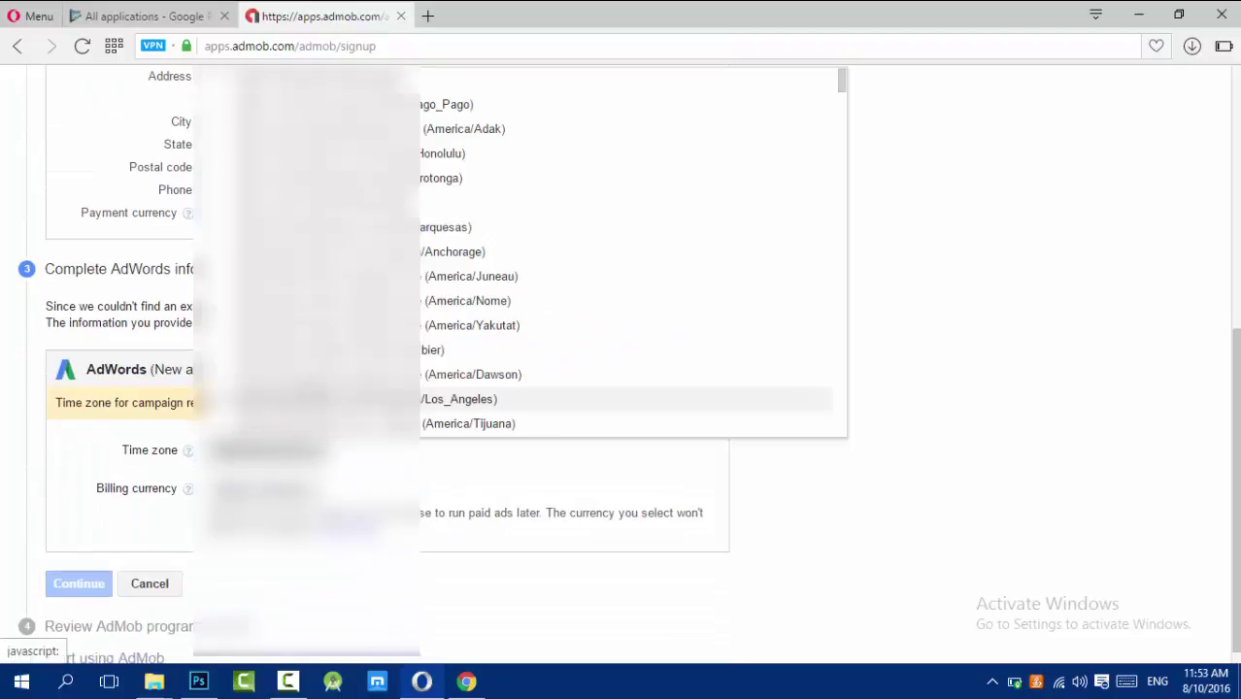
pyautogui.moveTo(840, 84); pyautogui.dragTo(848, 173)
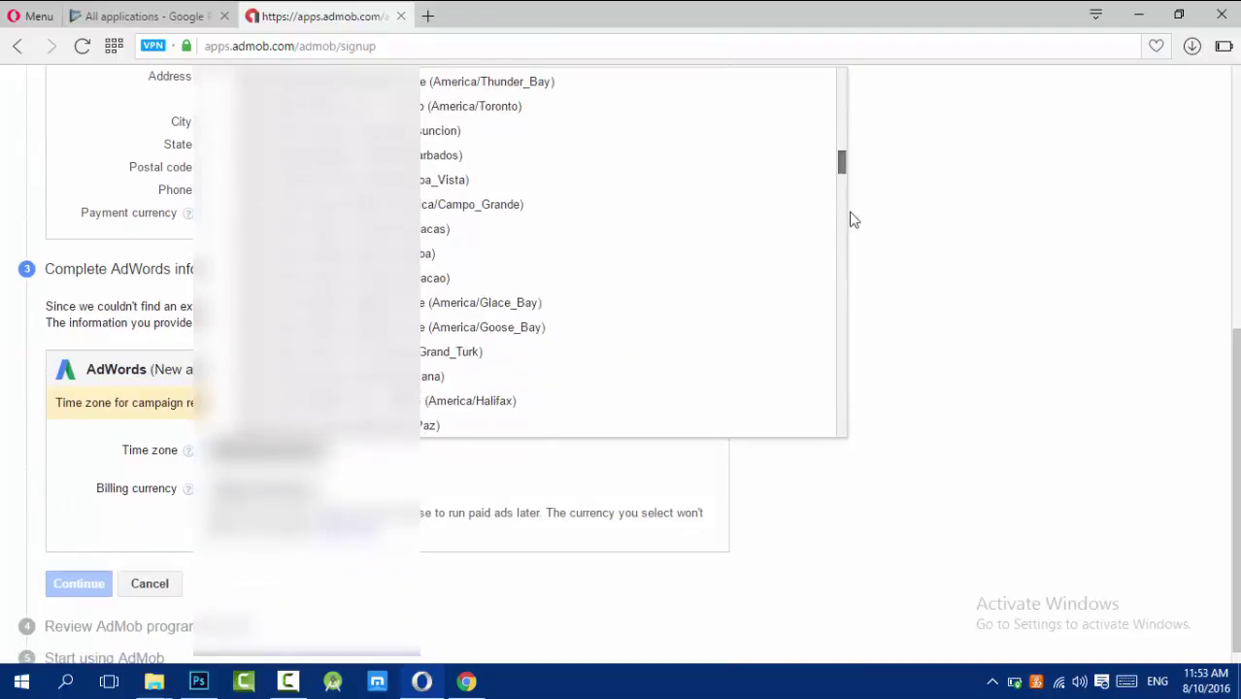
pyautogui.moveTo(852, 219); pyautogui.dragTo(855, 282)
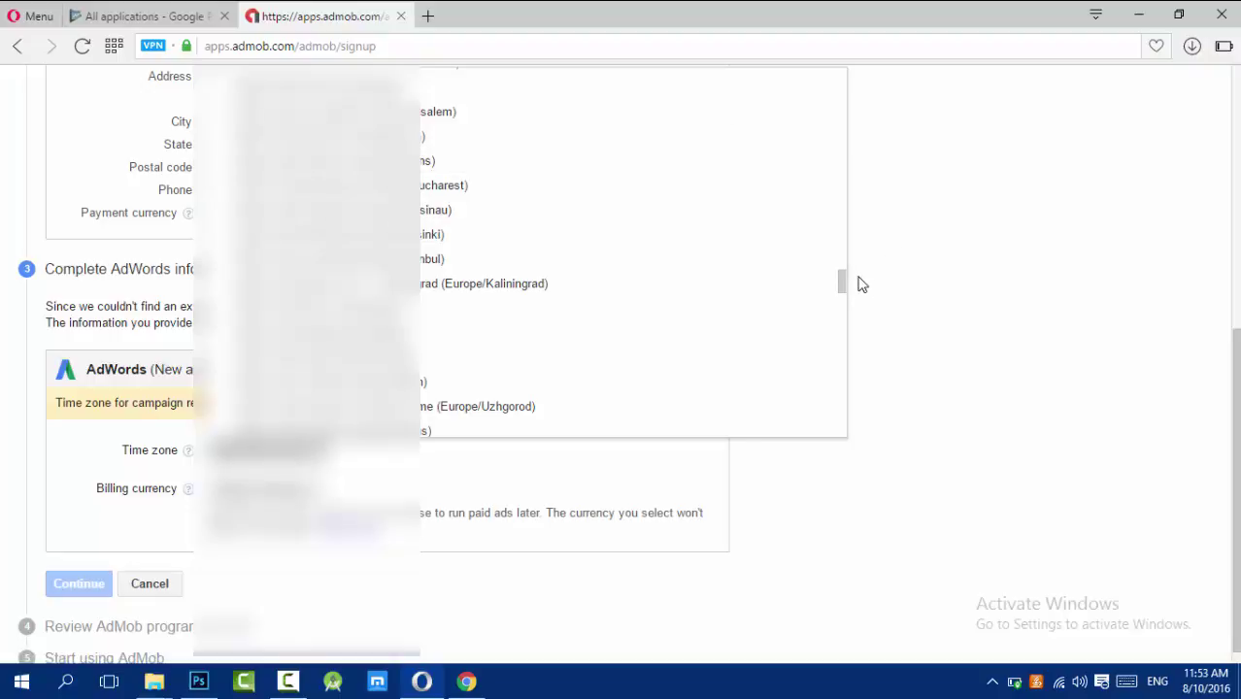
pyautogui.moveTo(844, 283); pyautogui.dragTo(843, 279)
pyautogui.click(554, 155)
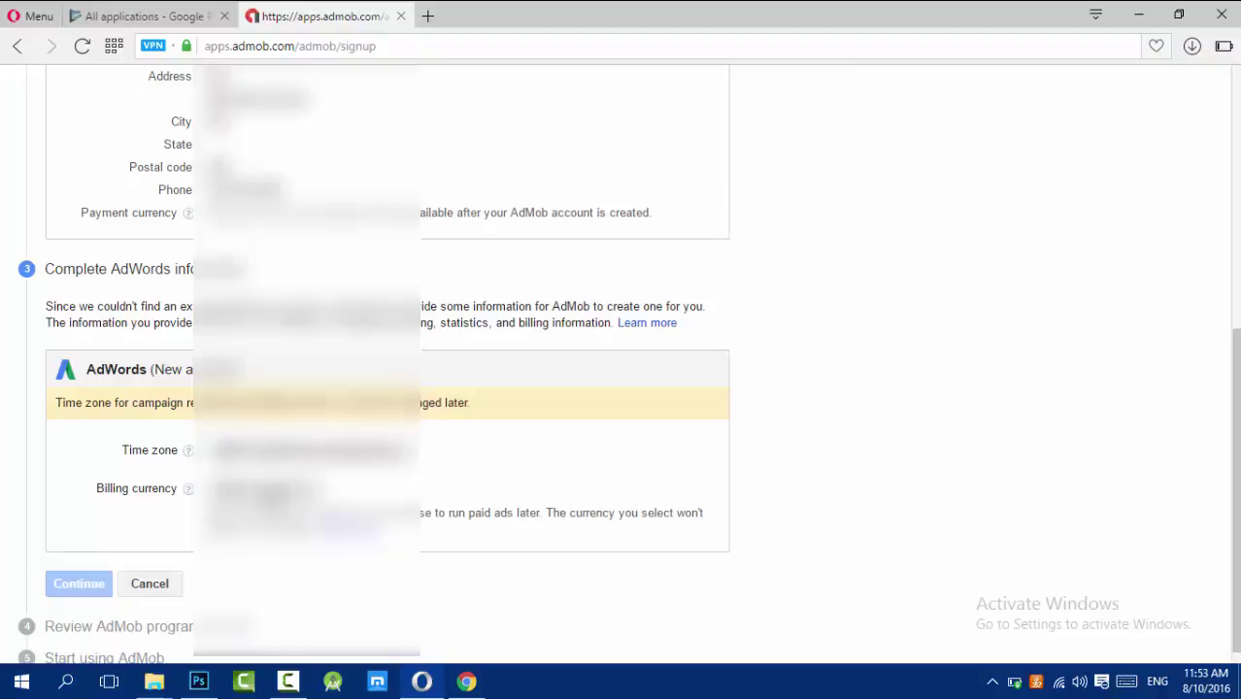
# Step: Choose the AdWords billing currency and submit the AdWords details
pyautogui.click(262, 491)
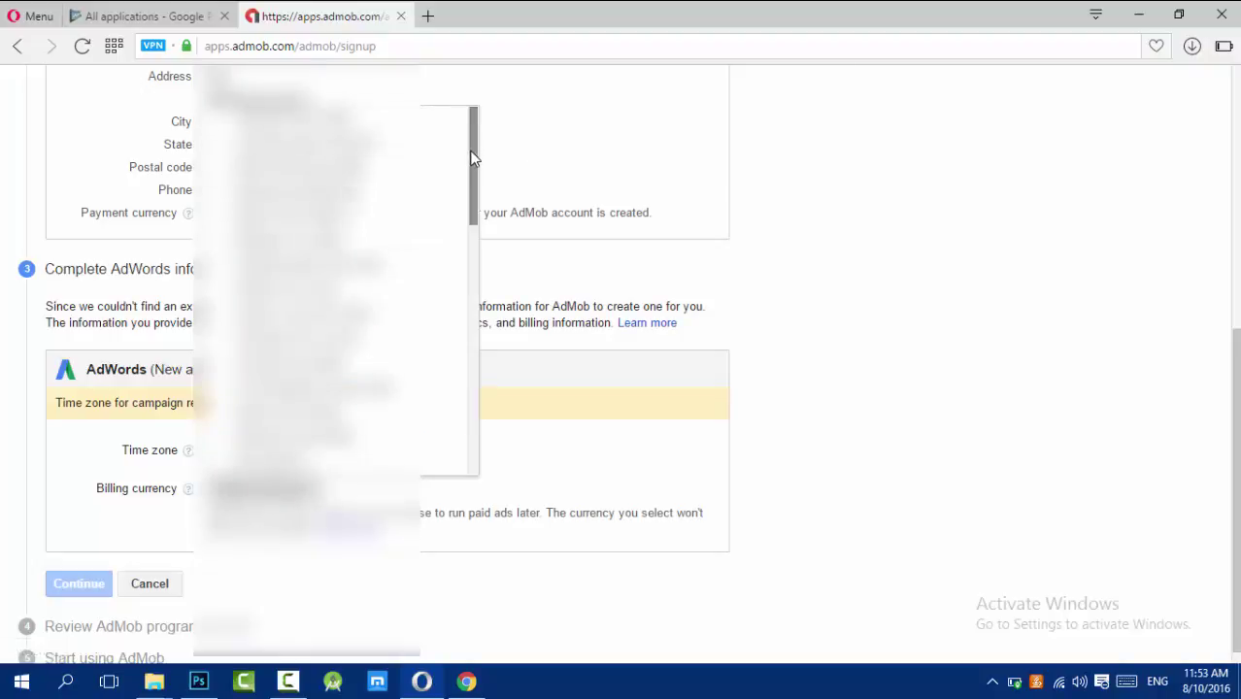
pyautogui.moveTo(474, 160); pyautogui.dragTo(465, 421)
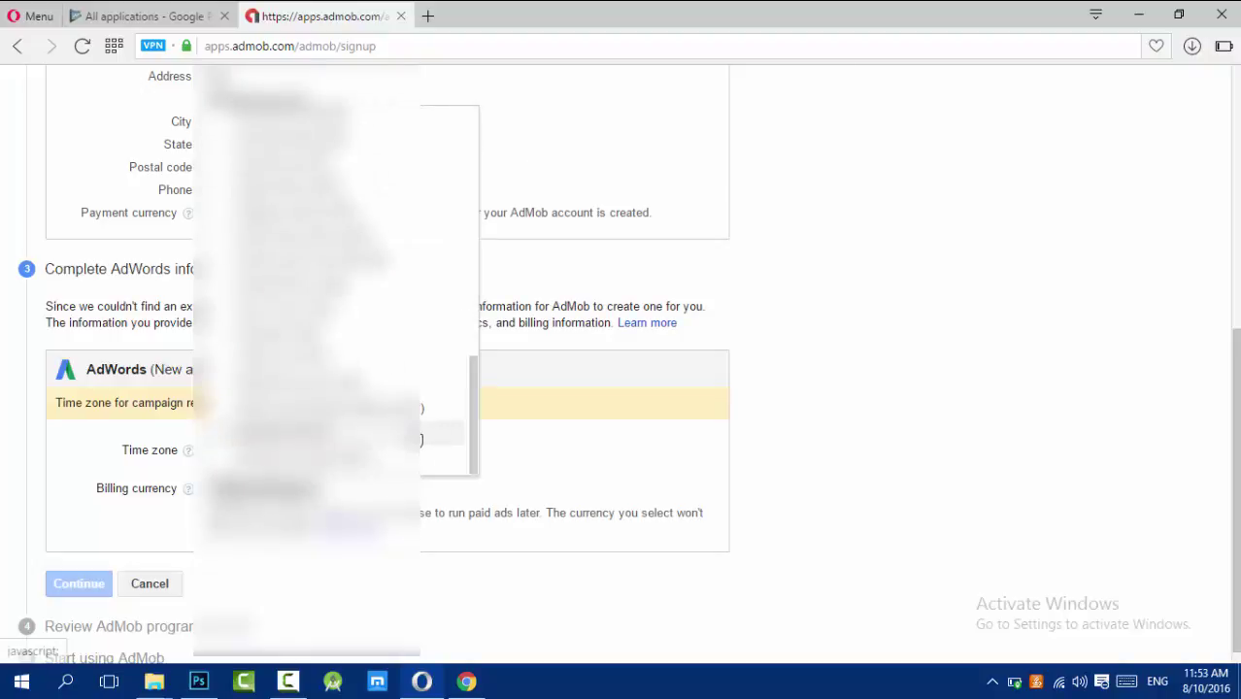
pyautogui.click(320, 439)
pyautogui.click(64, 589)
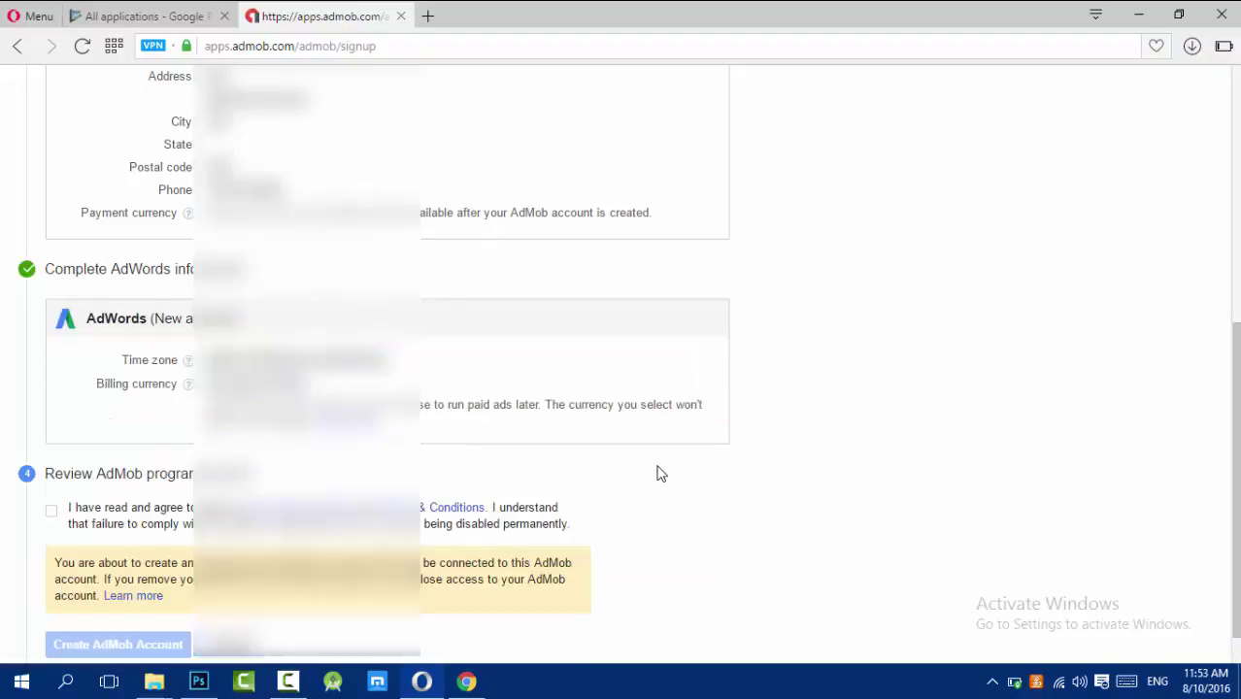
# Step: Agree to the program policies and open the AdSense policies and terms in new tabs
pyautogui.click(53, 510)
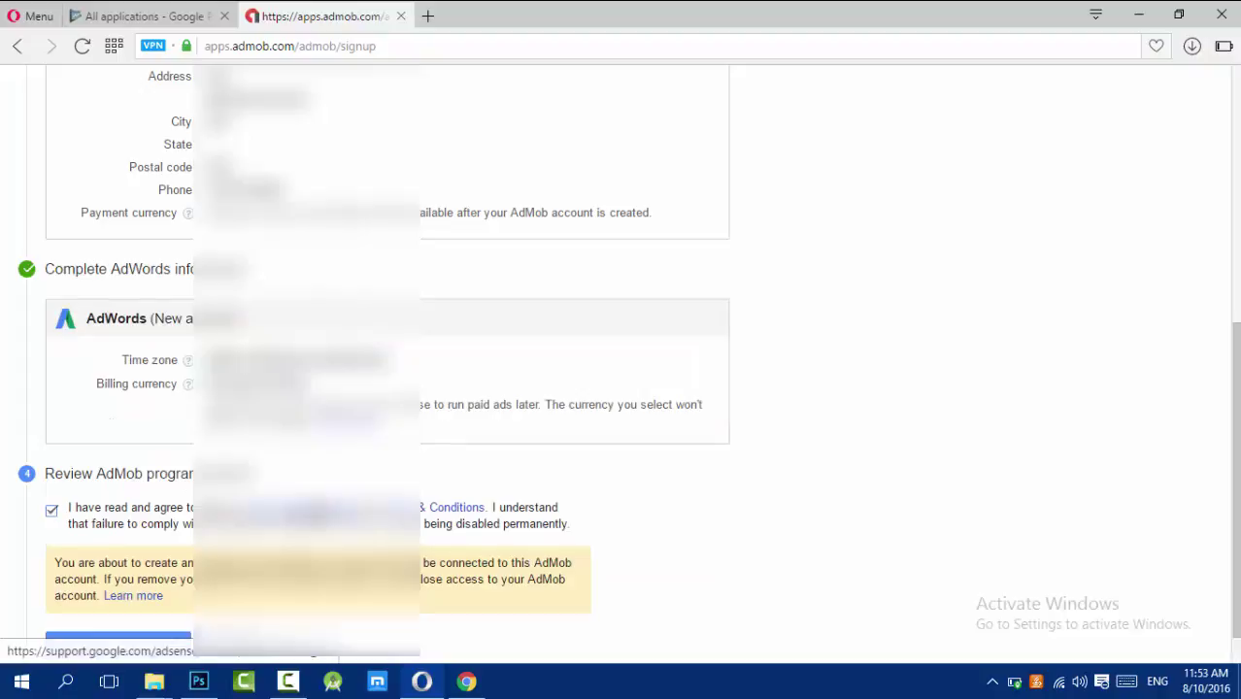
pyautogui.rightClick(312, 340)
pyautogui.click(388, 357)
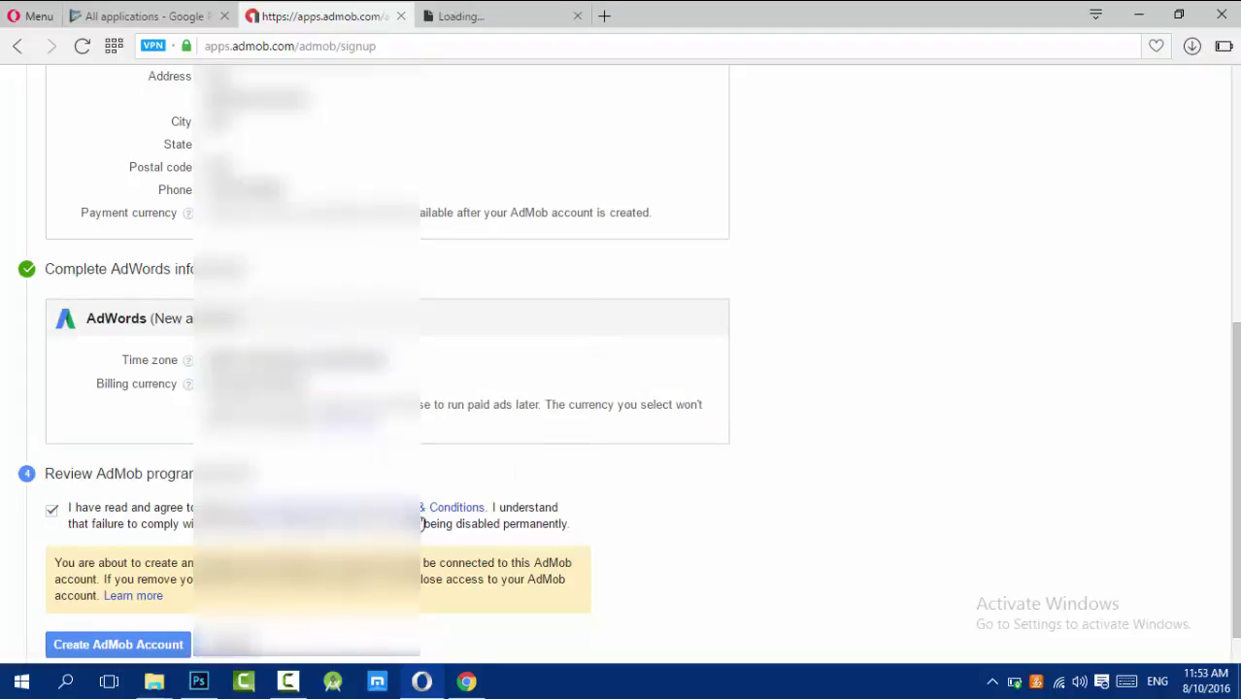
pyautogui.rightClick(416, 348)
pyautogui.click(468, 372)
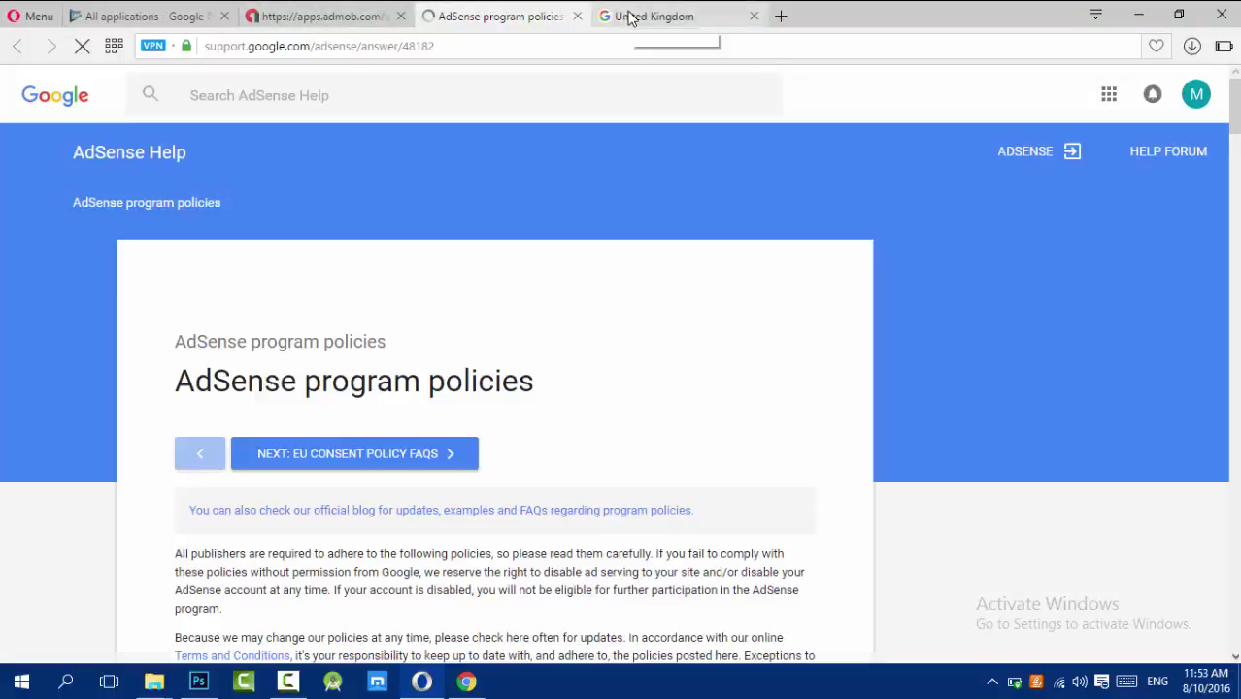
# Step: Read through the AdSense Terms of Service page, then return to the AdMob sign-up form
pyautogui.click(629, 18)
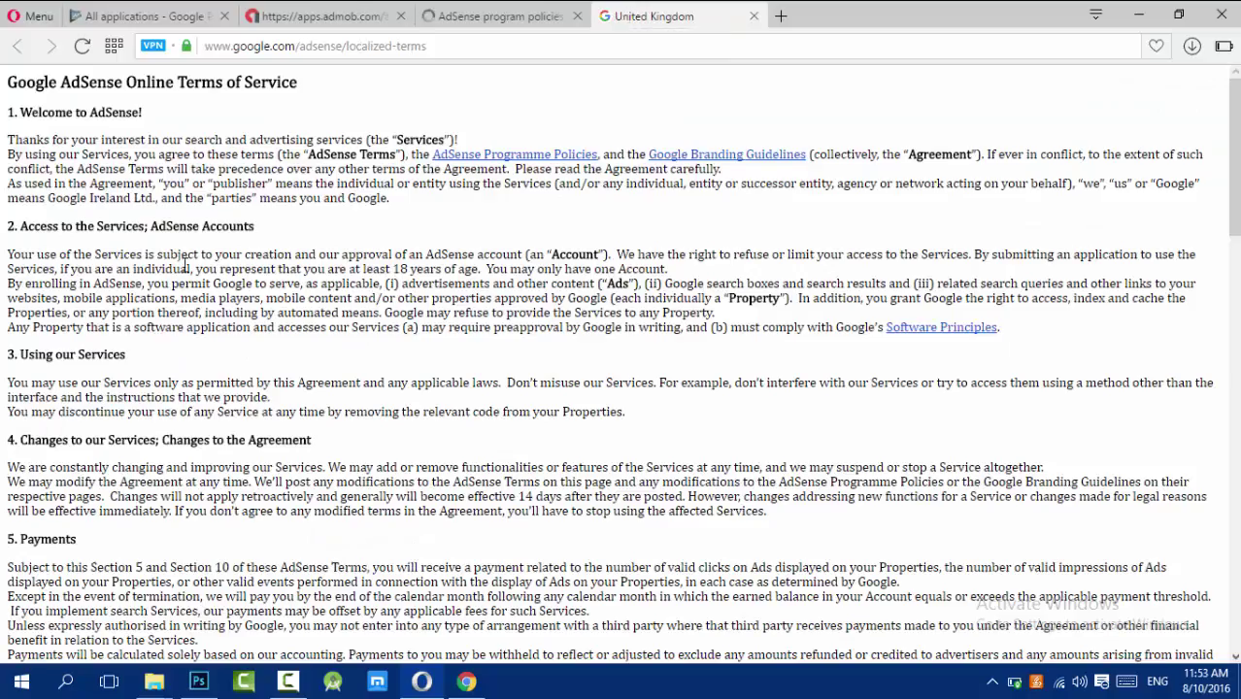
pyautogui.scroll(-5, 621, 389)
pyautogui.scroll(-7, 1217, 343)
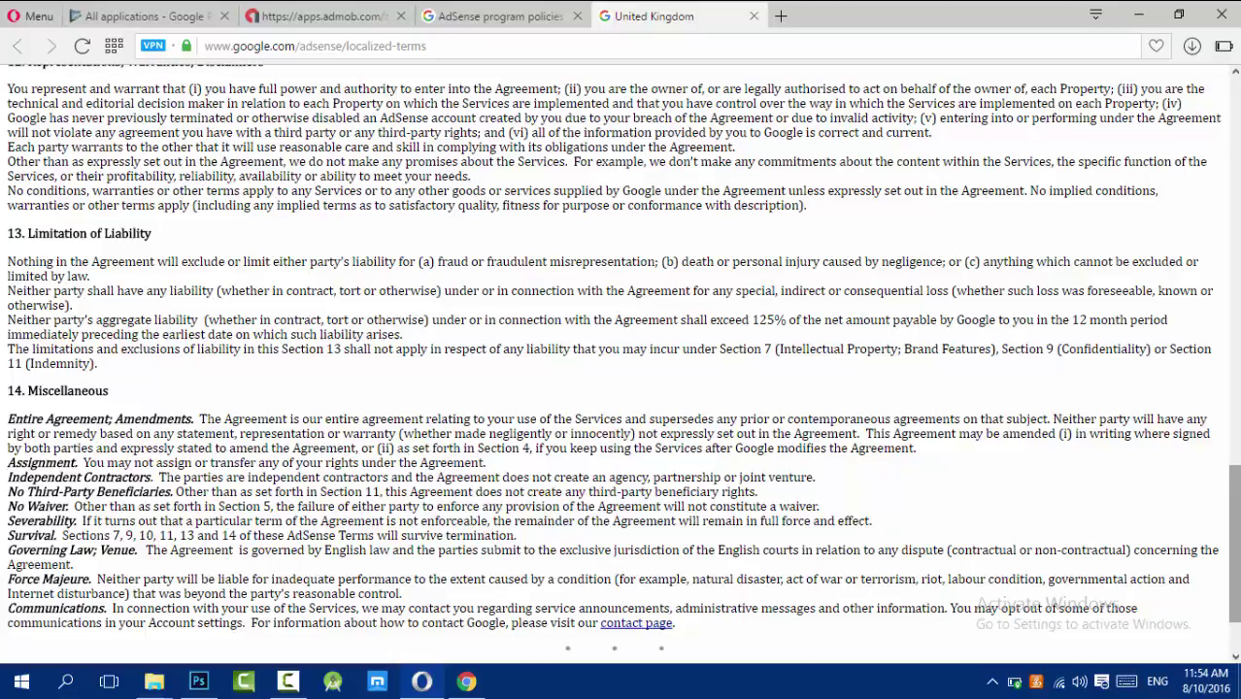
pyautogui.scroll(6, 1217, 343)
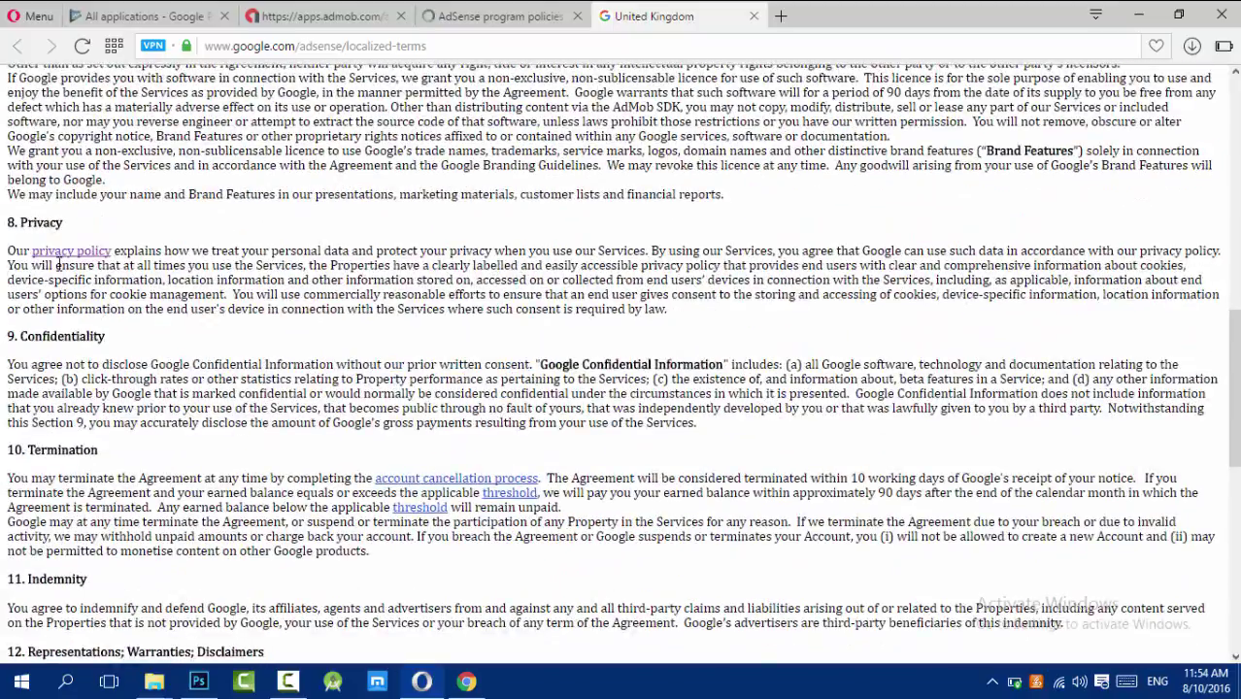
pyautogui.click(302, 14)
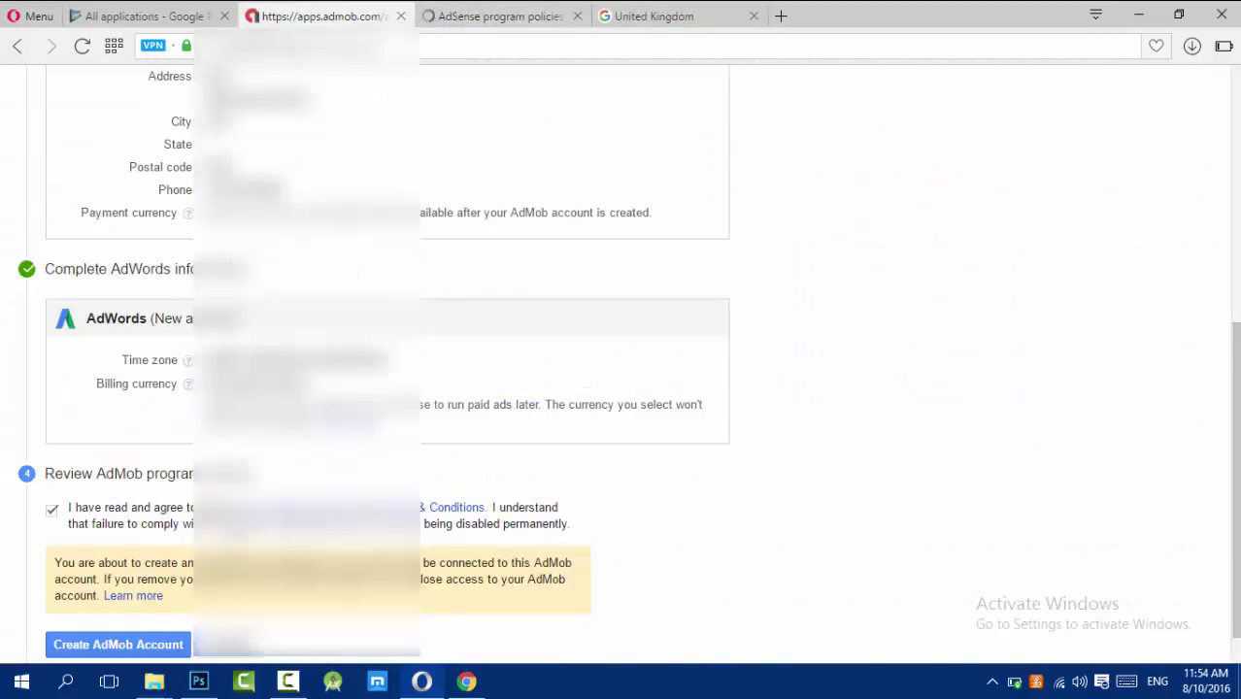
# Step: Create the AdMob account, finish setup with Get Started, and switch to the leftover AdSense terms tab
pyautogui.click(141, 643)
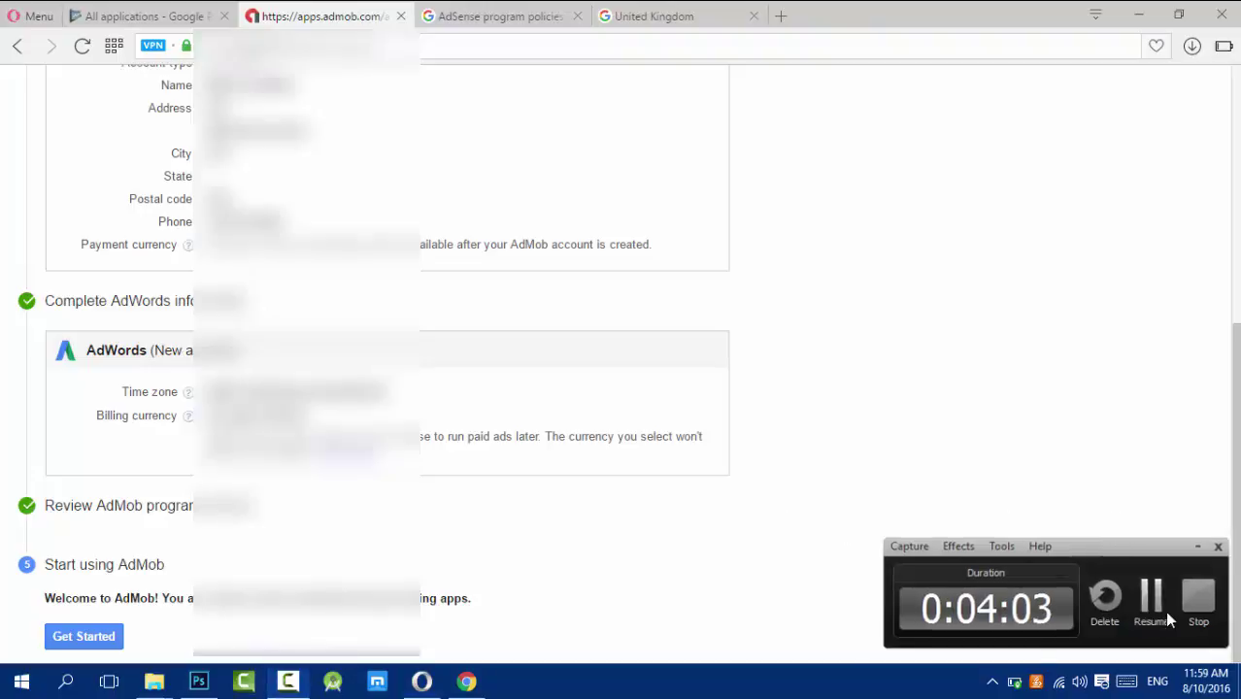
pyautogui.click(1164, 611)
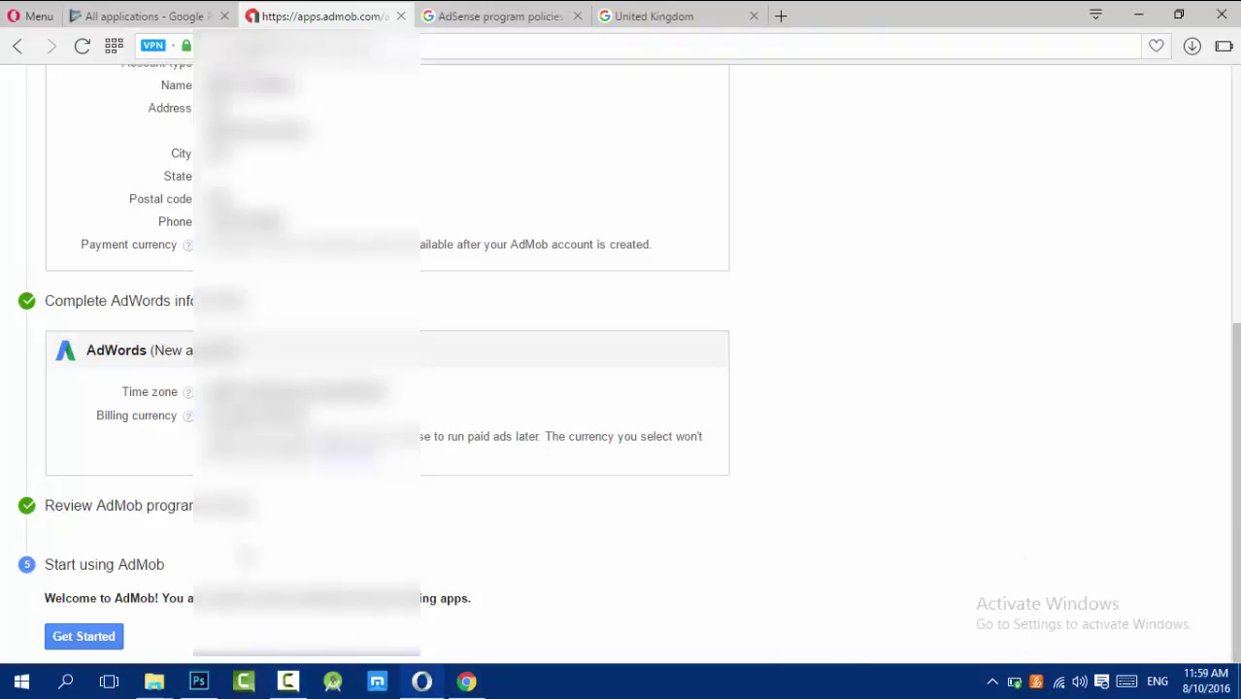
pyautogui.click(93, 636)
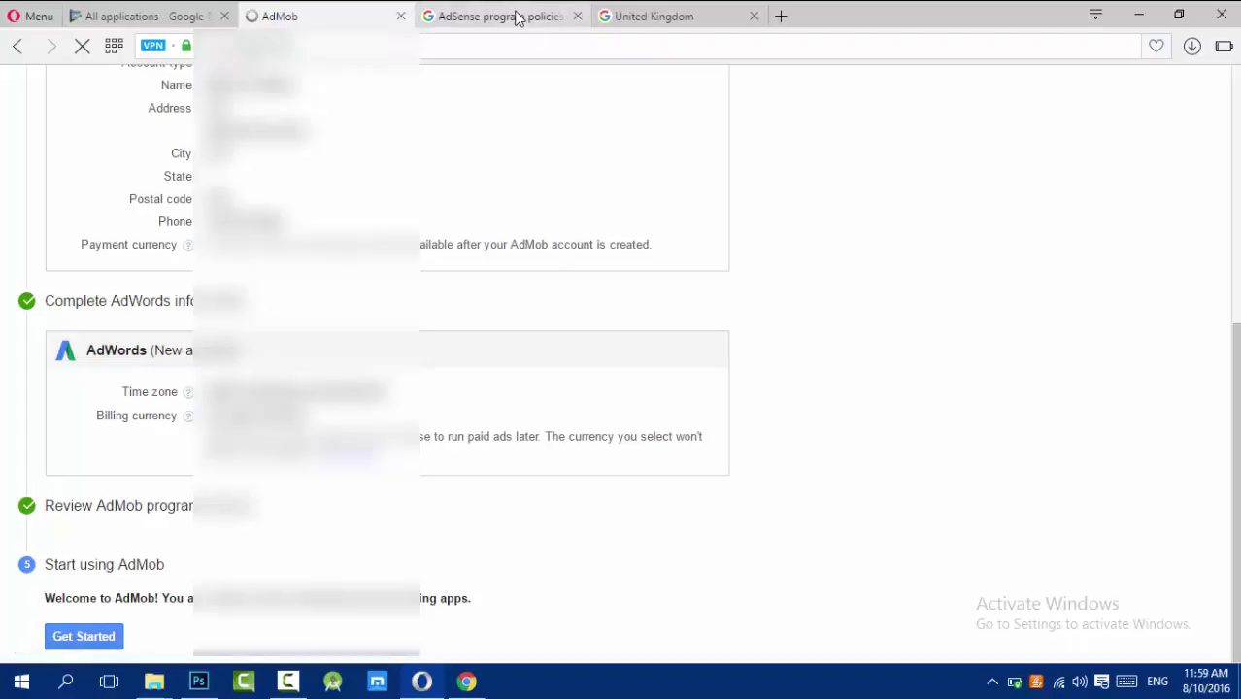
pyautogui.click(665, 20)
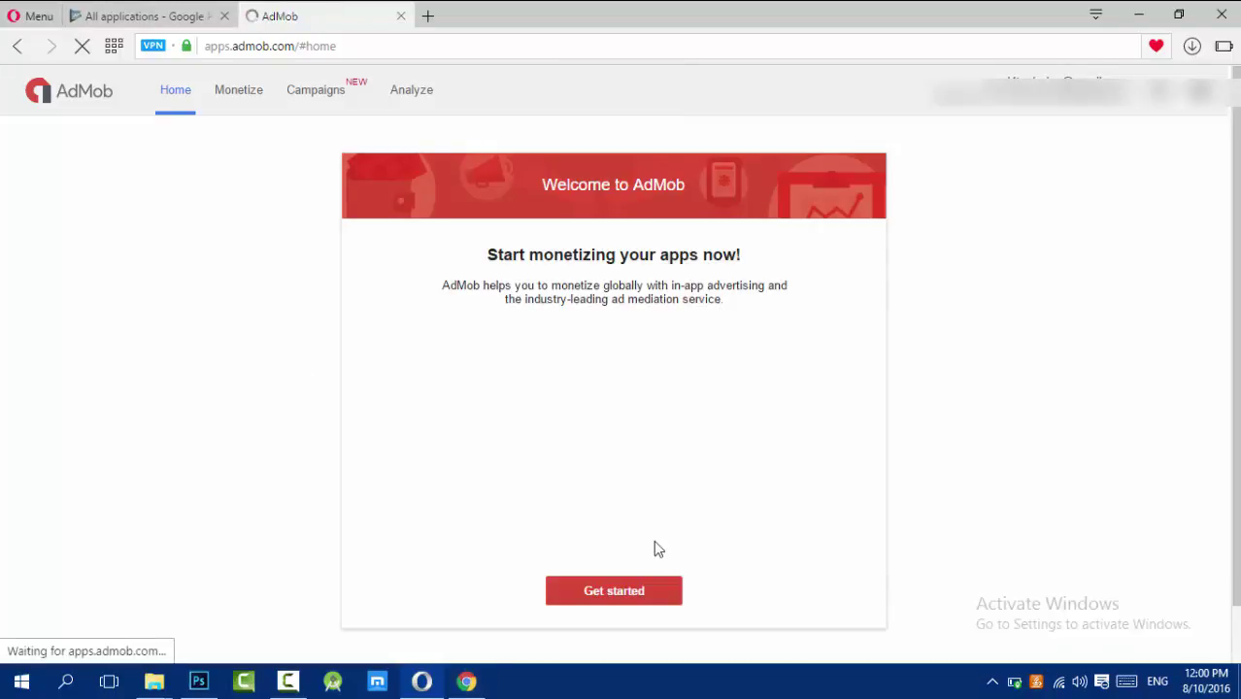
# Step: Start monetizing a new app, search the stores for Mrad4Tech, and select MicroFace for Facebook
pyautogui.click(639, 592)
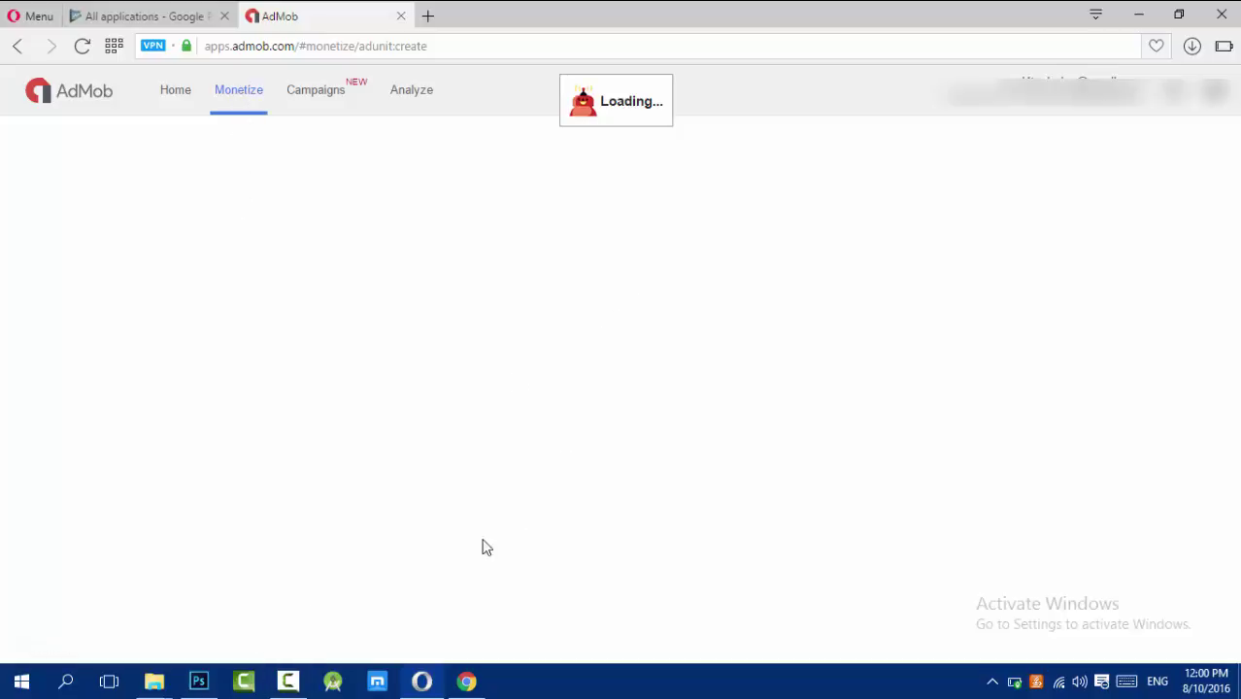
pyautogui.click(298, 689)
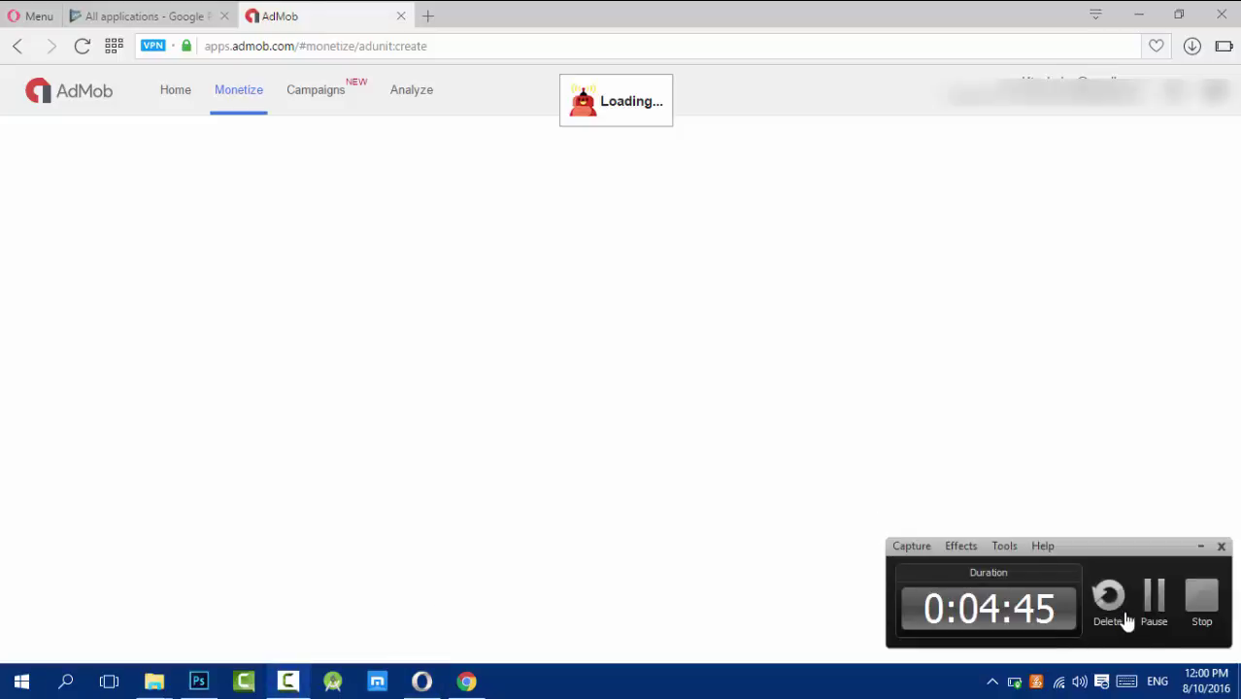
pyautogui.click(1152, 590)
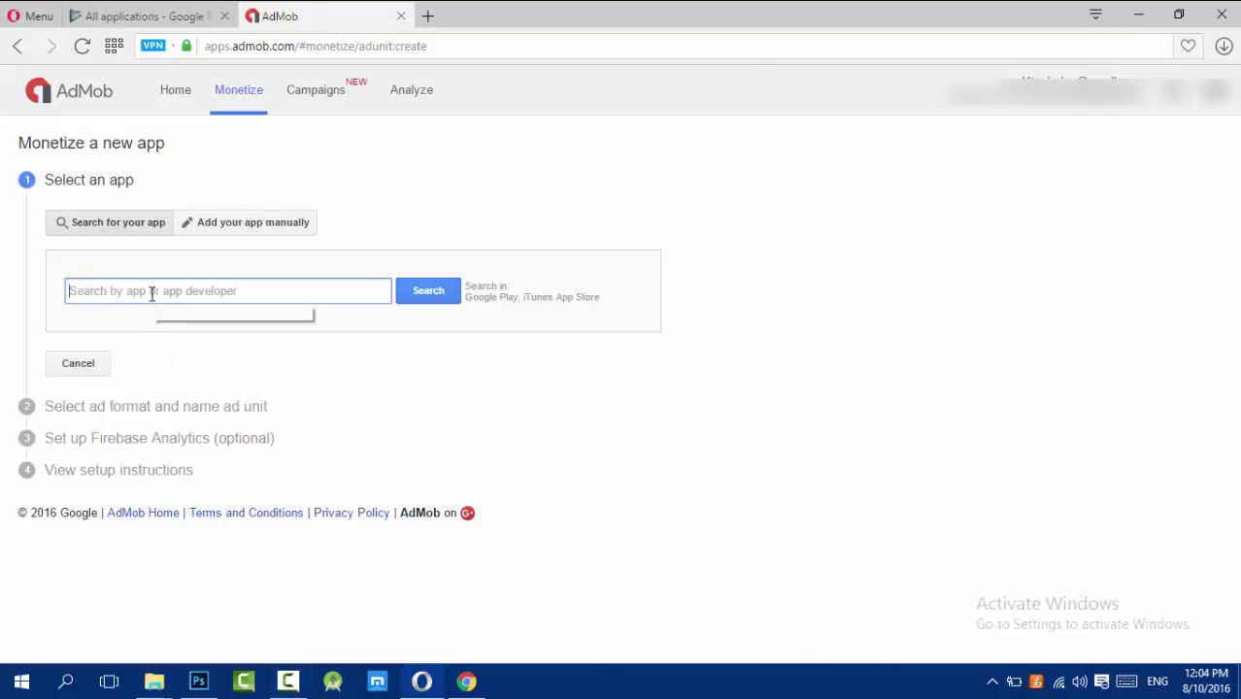
pyautogui.write('M')
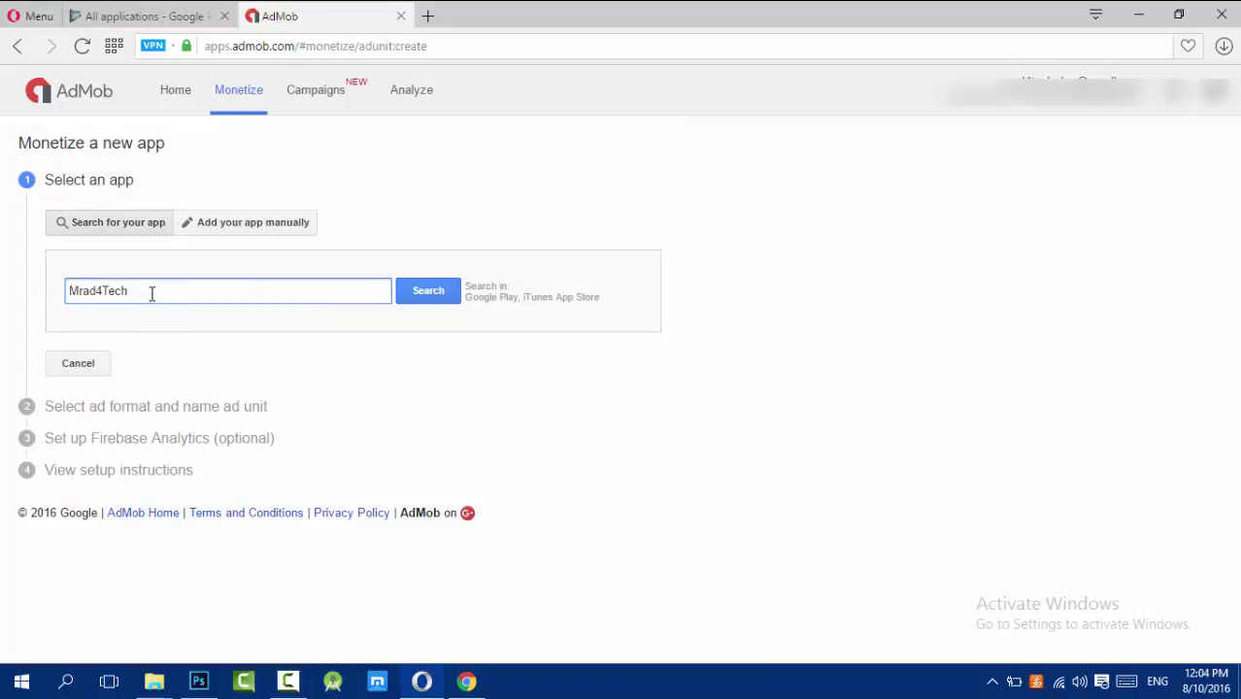
pyautogui.write('rad4Tech')
pyautogui.press('Return')
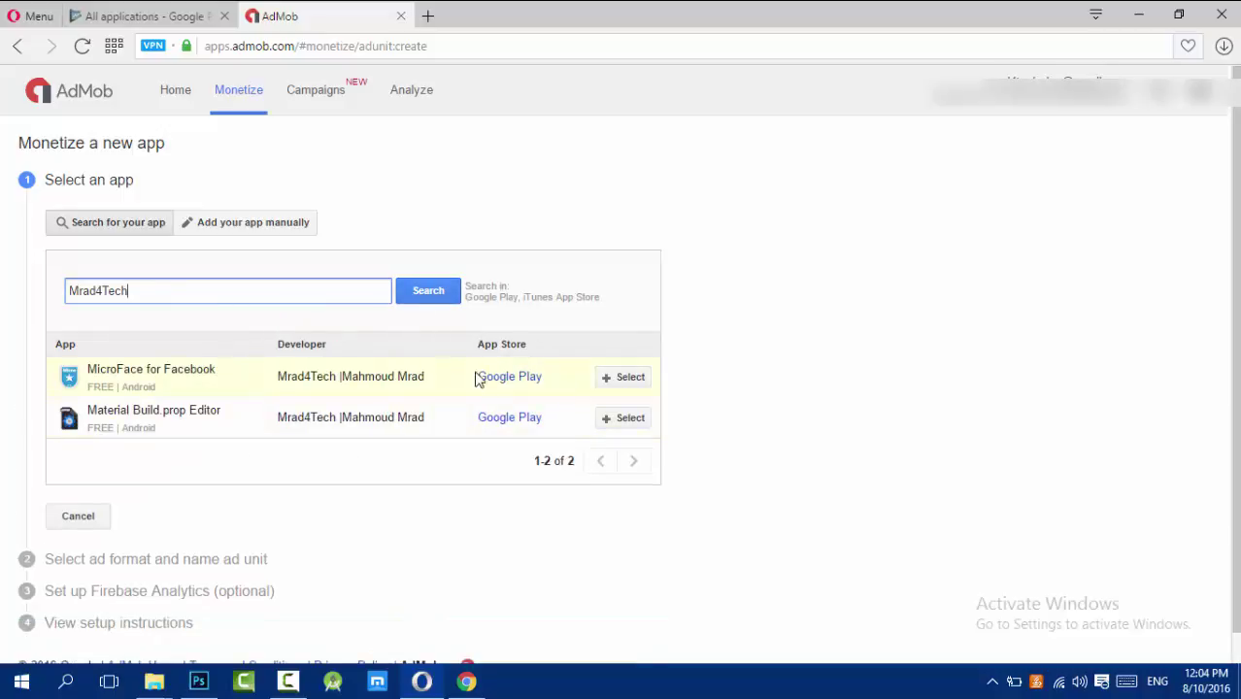
pyautogui.click(612, 381)
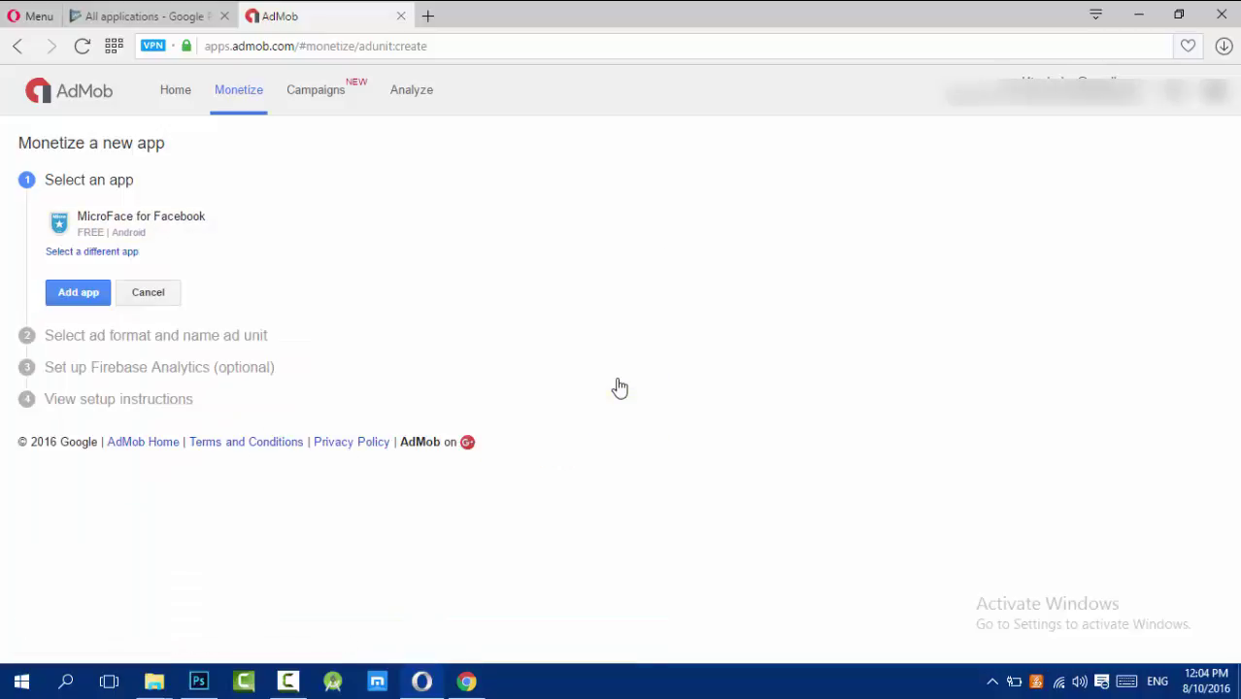
# Step: Add MicroFace for Facebook and save a Banner ad unit 'MicroFace Banner' with a 30-second refresh
pyautogui.click(66, 303)
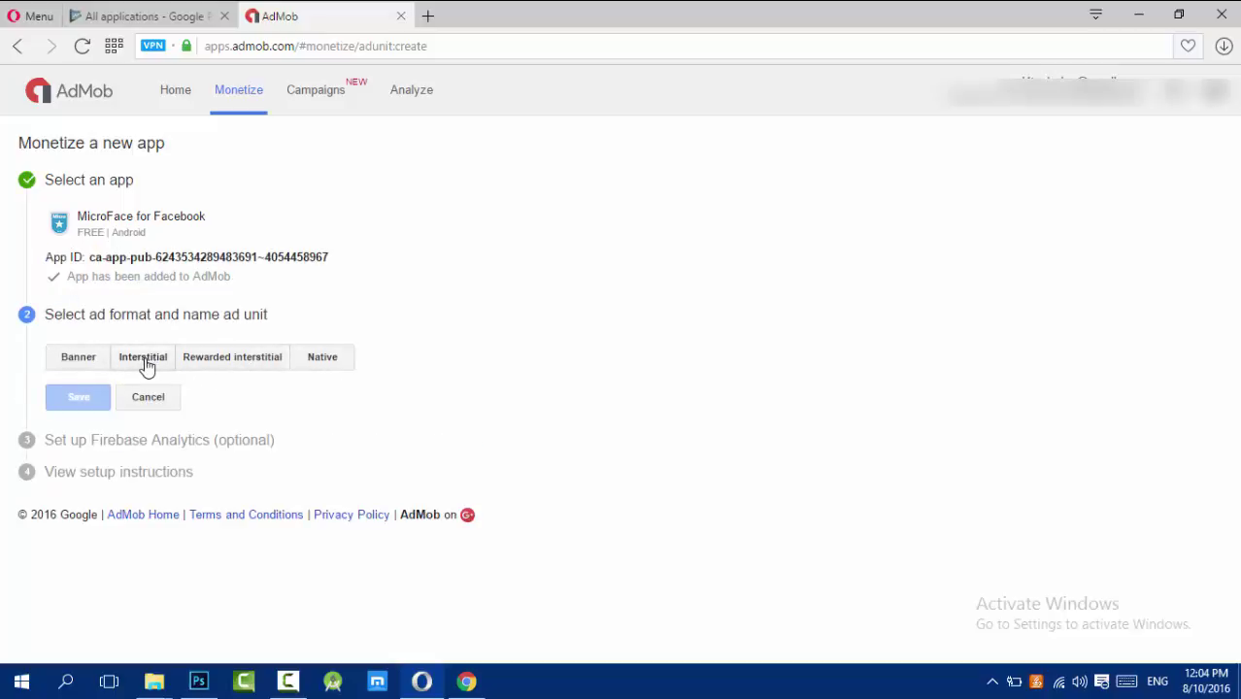
pyautogui.click(79, 359)
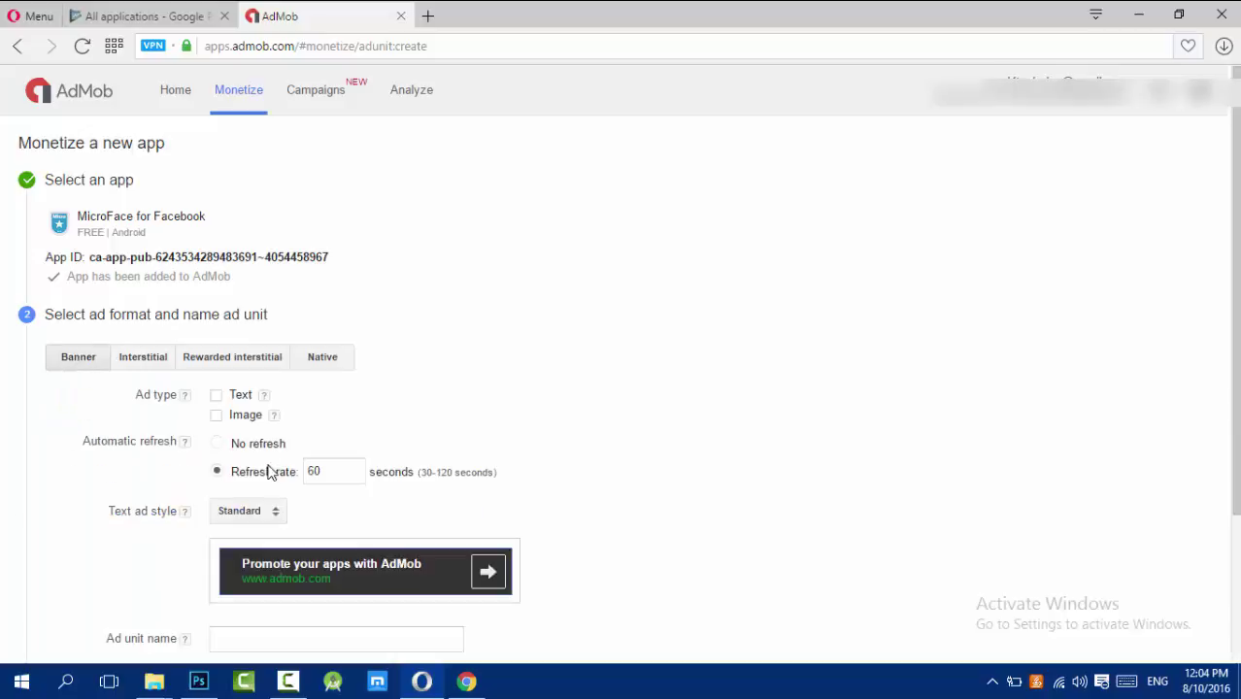
pyautogui.click(311, 471)
pyautogui.moveTo(313, 470); pyautogui.dragTo(301, 474)
pyautogui.scroll(-2, 831, 354)
pyautogui.click(347, 505)
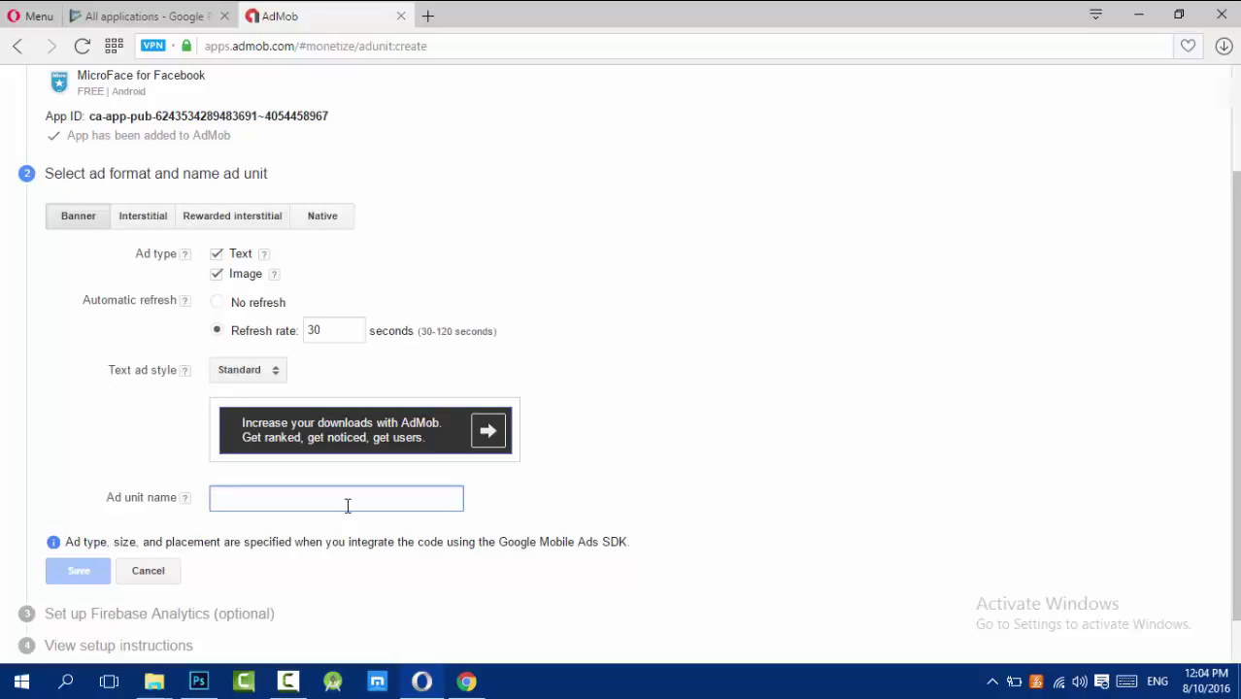
pyautogui.write('MicroFace Banner')
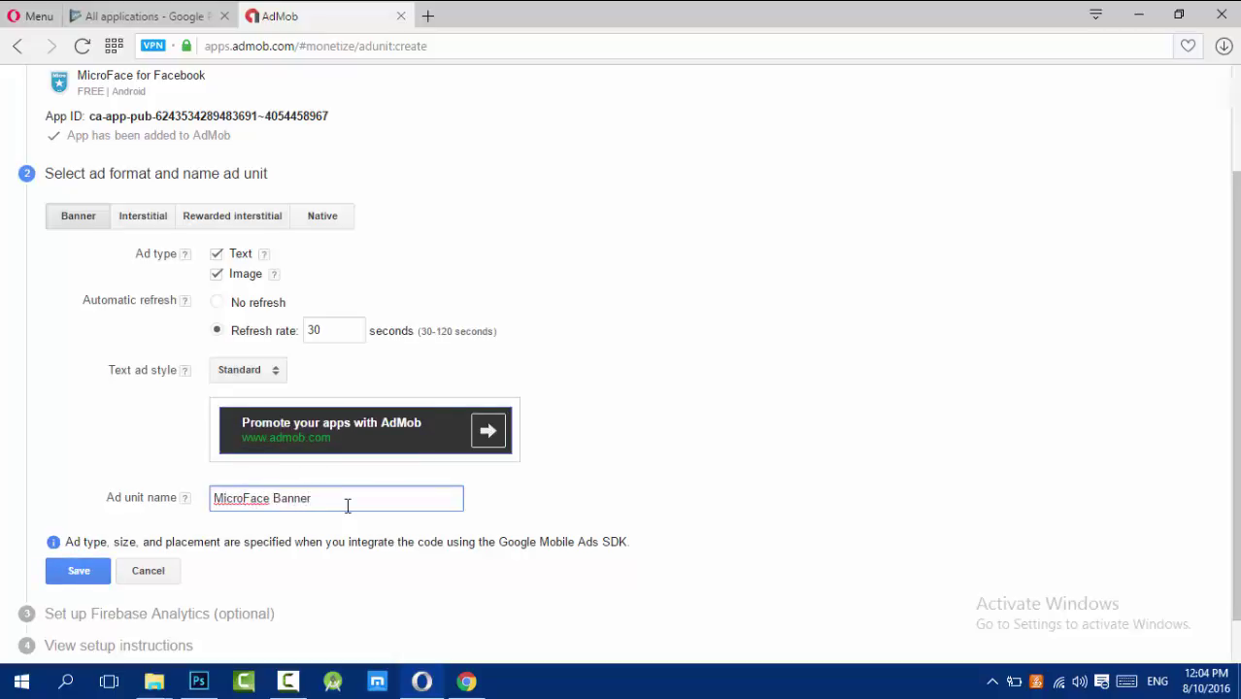
pyautogui.click(80, 575)
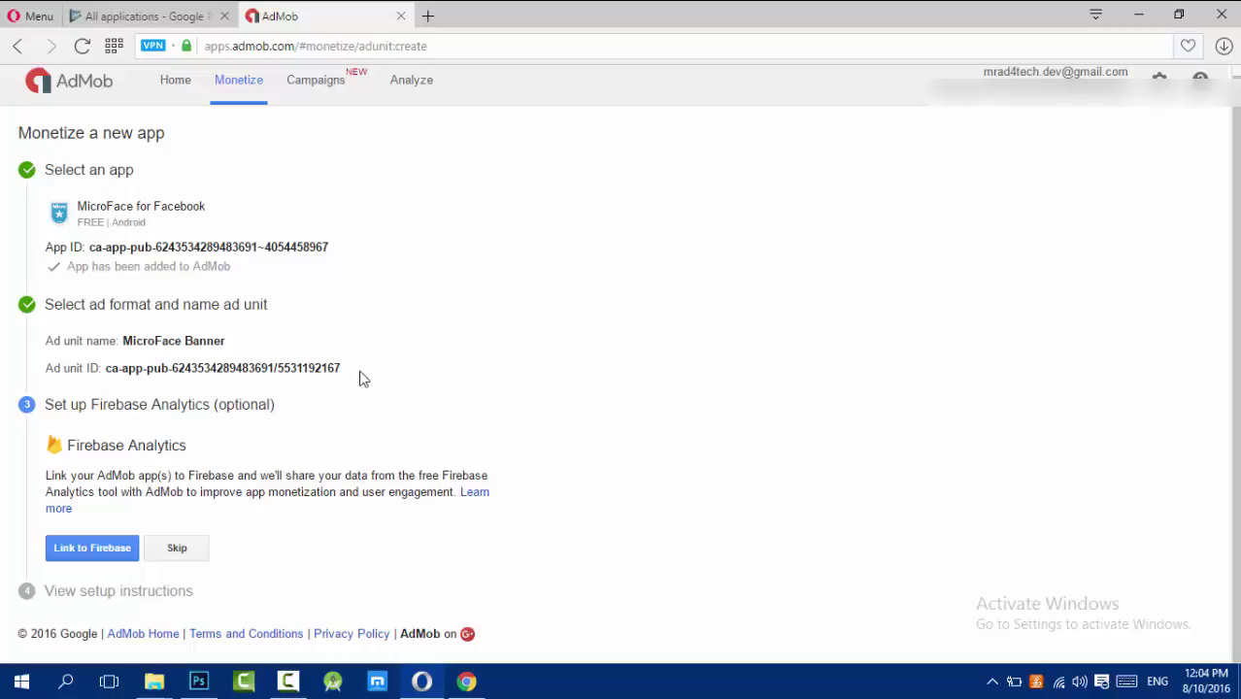
# Step: Skip Firebase linking, review the App ID and ad unit ID instructions, and finish with Done
pyautogui.moveTo(340, 365); pyautogui.dragTo(123, 371)
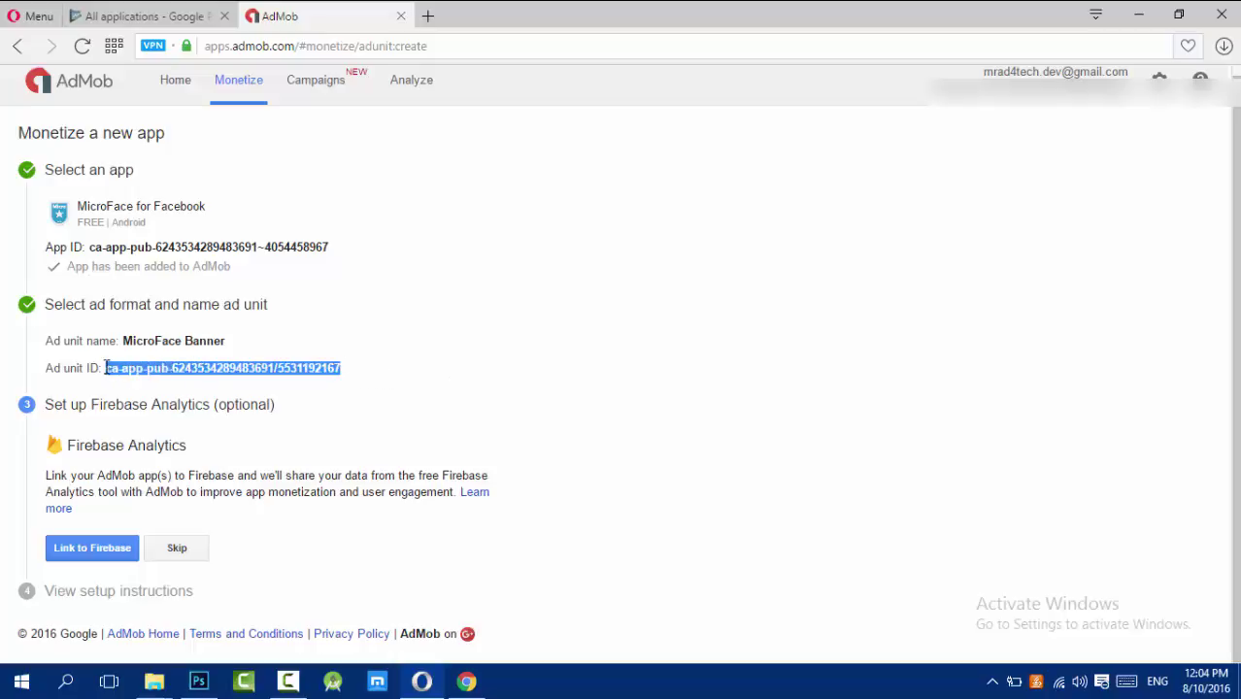
pyautogui.click(115, 443)
pyautogui.click(177, 550)
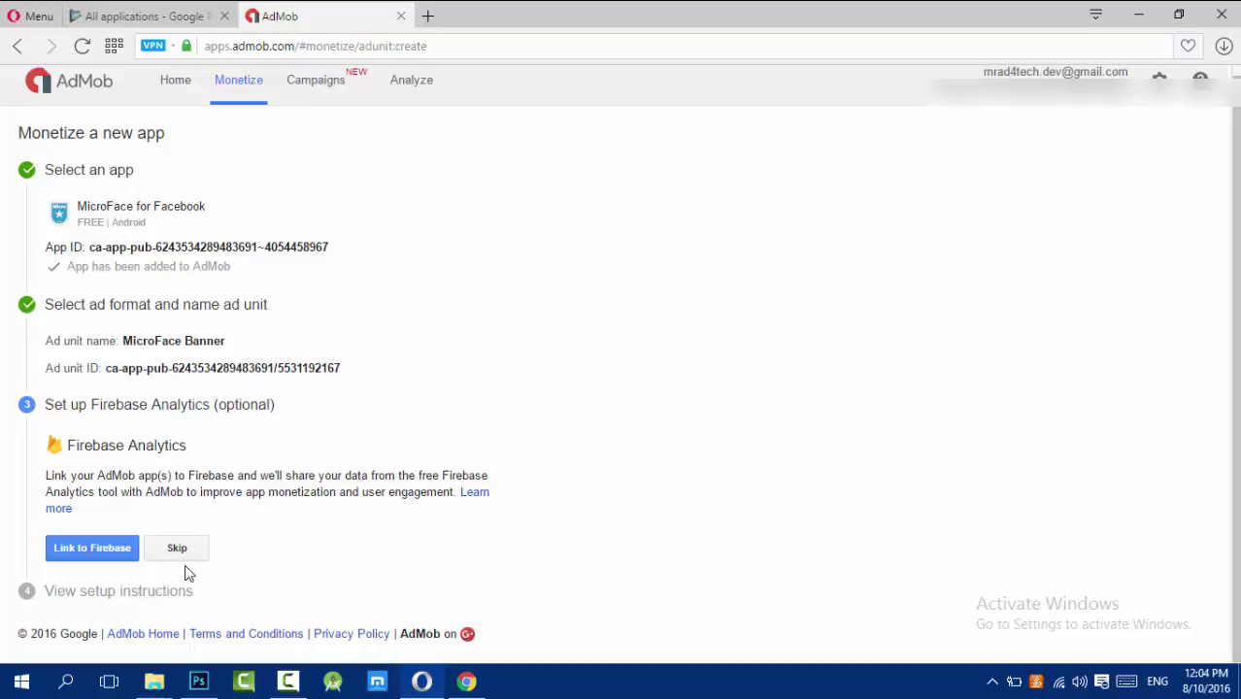
pyautogui.scroll(-3, 719, 427)
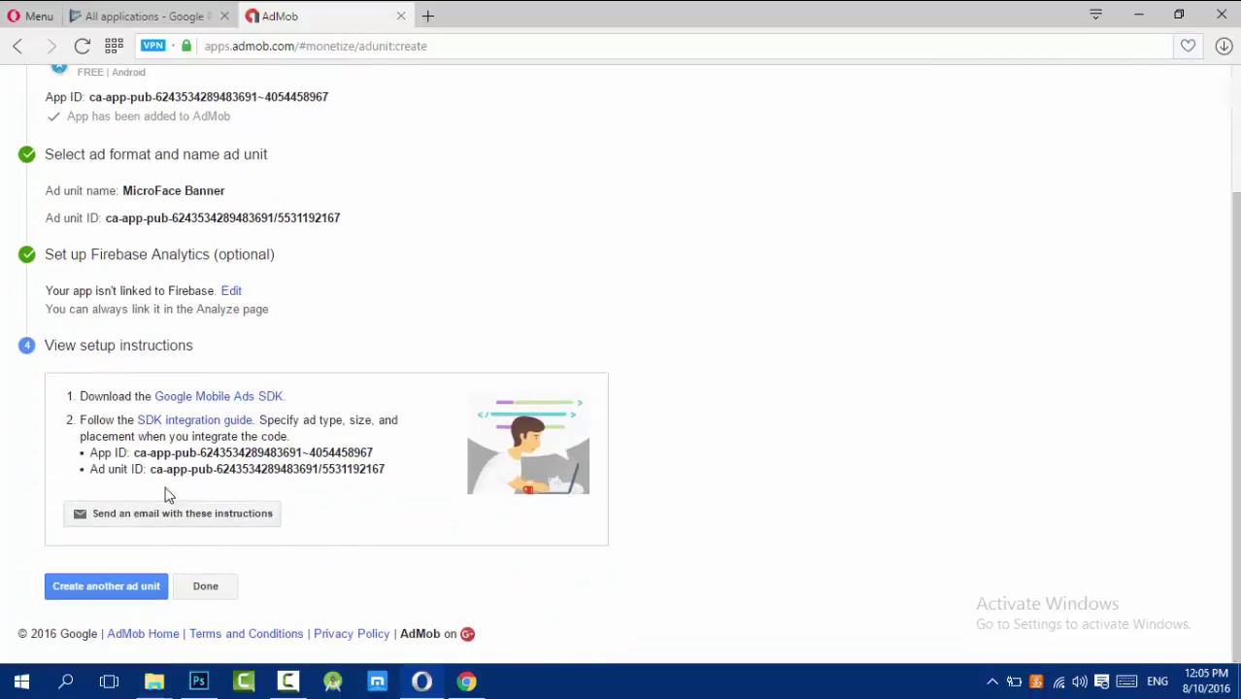
pyautogui.moveTo(157, 472); pyautogui.dragTo(458, 479)
pyautogui.click(386, 469)
pyautogui.moveTo(374, 452); pyautogui.dragTo(186, 452)
pyautogui.click(266, 452)
pyautogui.click(227, 589)
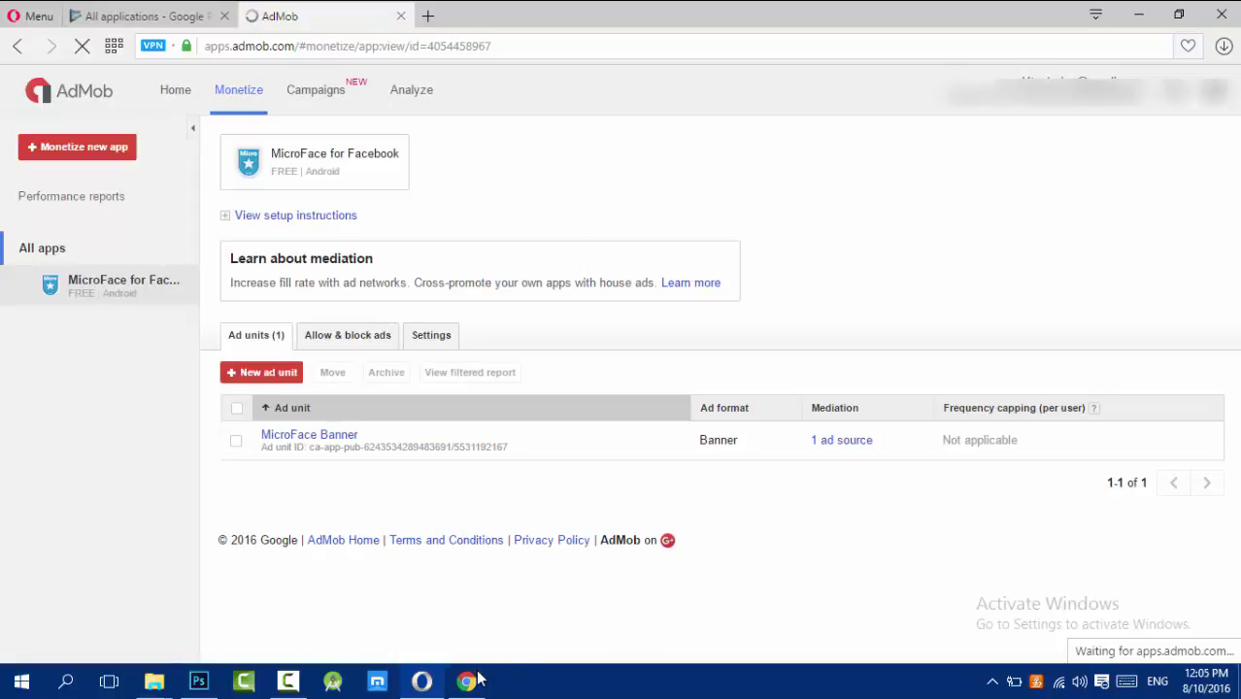
# Step: Open mrad4tech.com in a new Opera tab
pyautogui.click(427, 15)
pyautogui.write('mrad4tech.com')
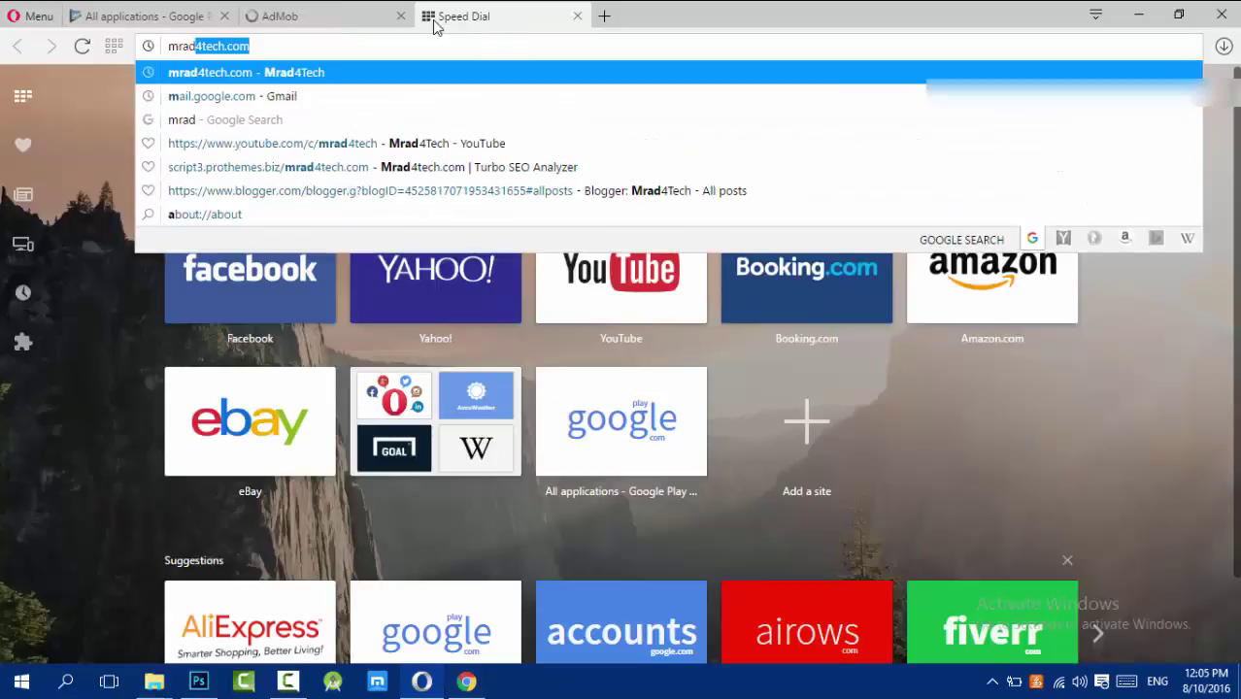
pyautogui.press('Return')
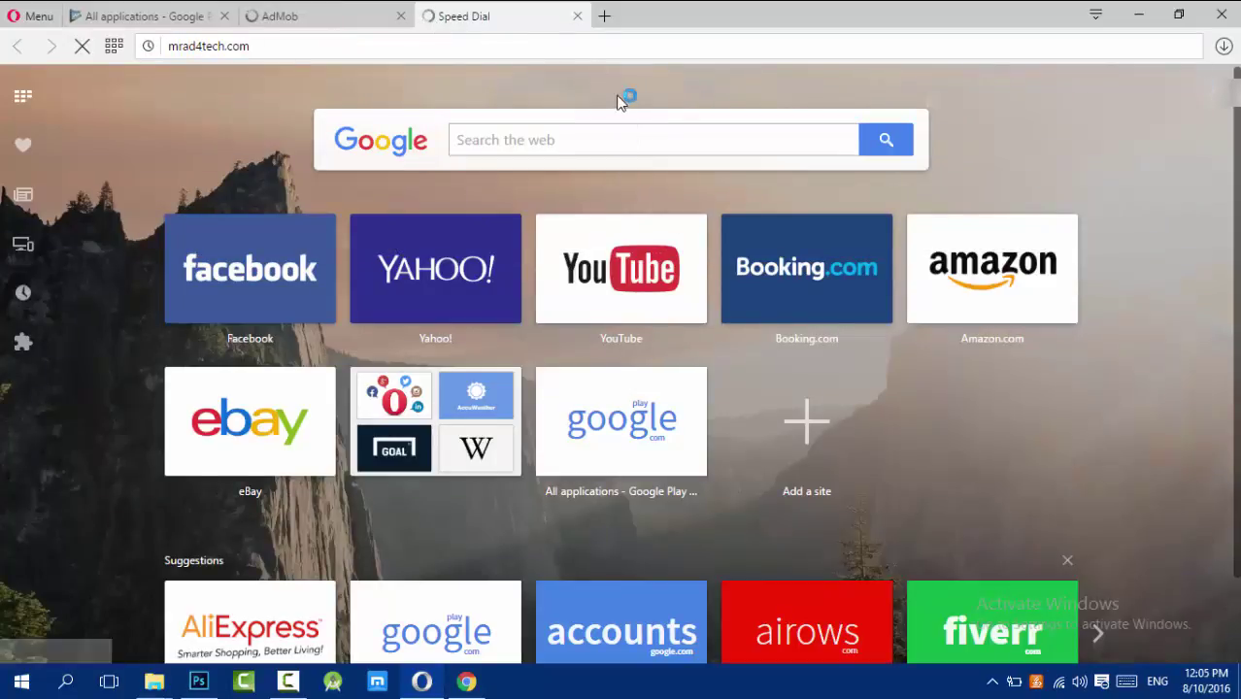
# Step: Open the Mrad4Tech YouTube channel (youtube.com/c/mrad4tech) in another new tab
pyautogui.click(603, 26)
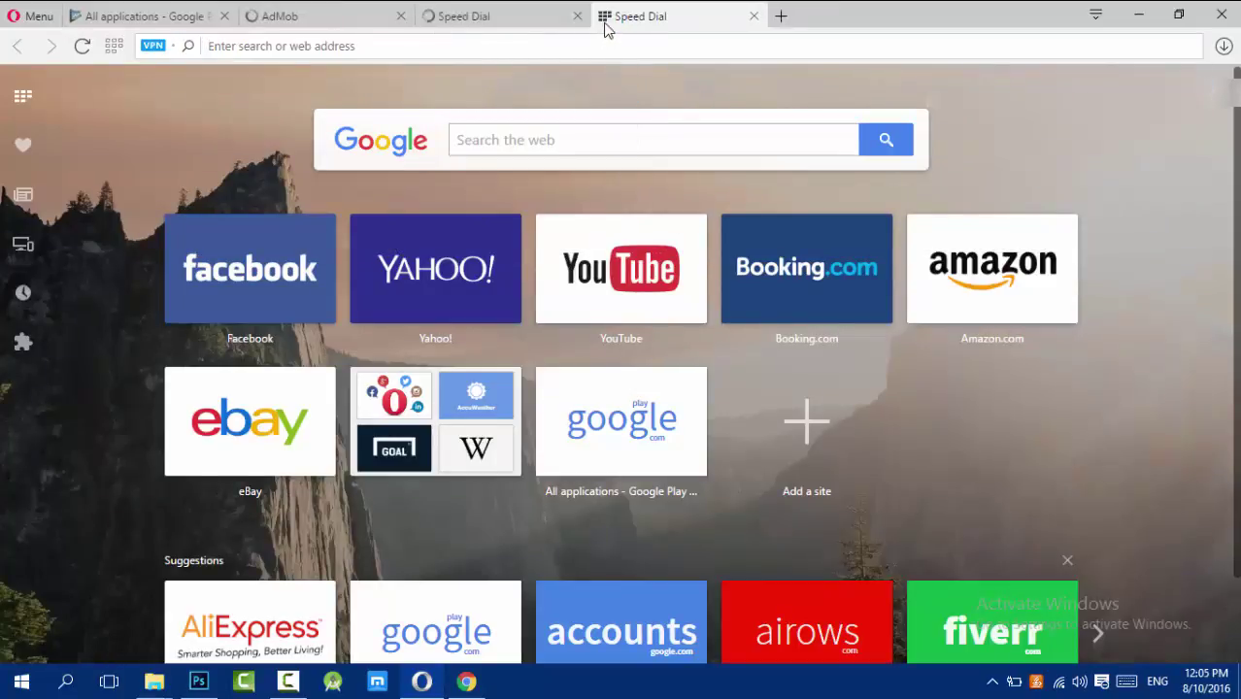
pyautogui.write('yu')
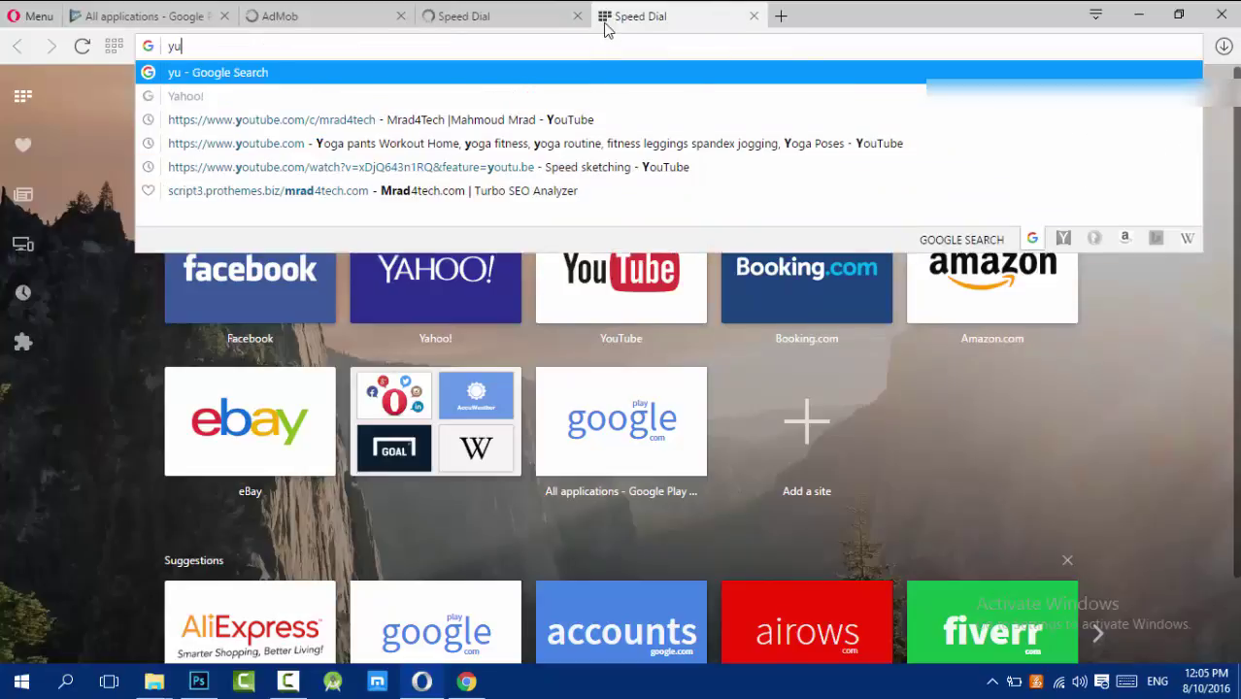
pyautogui.press('BackSpace')
pyautogui.write('ou')
pyautogui.press('Return')
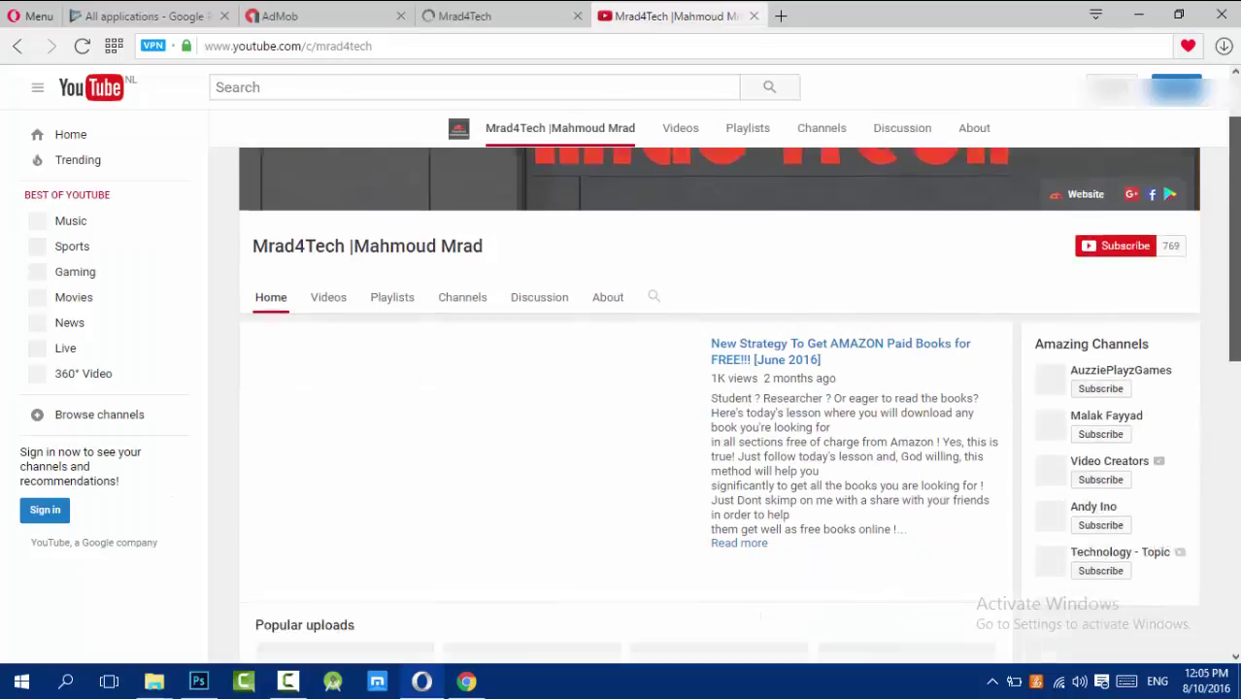
pyautogui.scroll(-3, 621, 388)
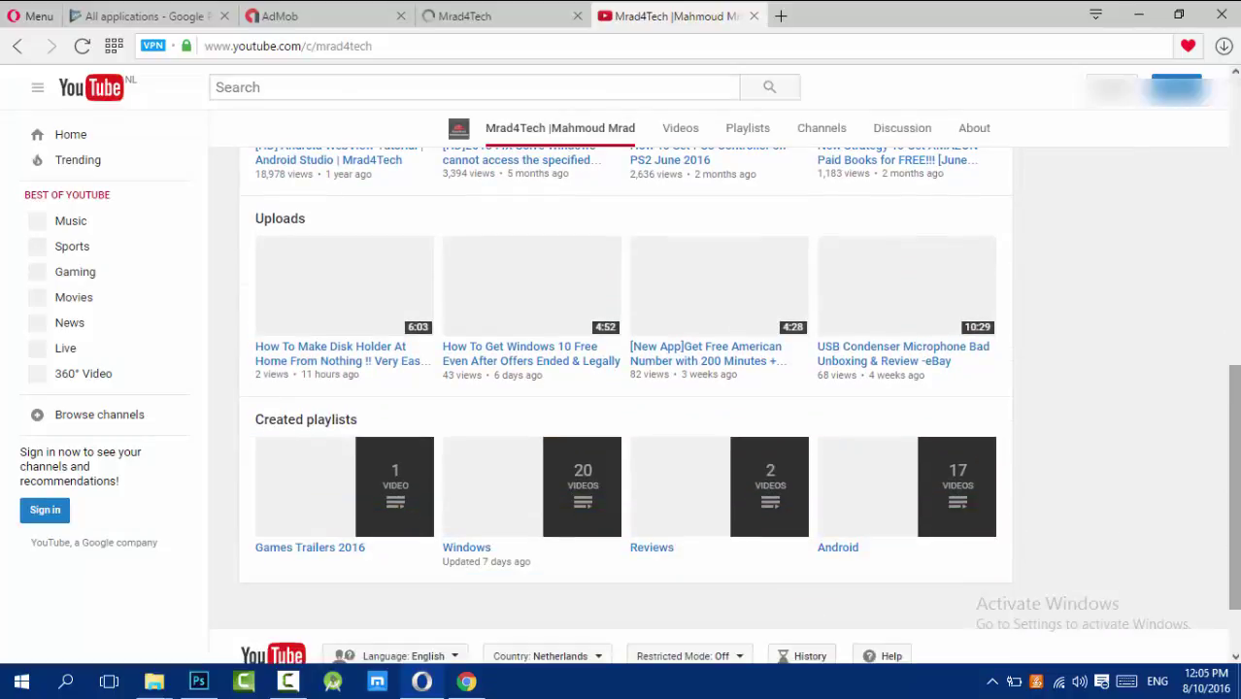
pyautogui.scroll(6, 621, 388)
pyautogui.scroll(3, 594, 194)
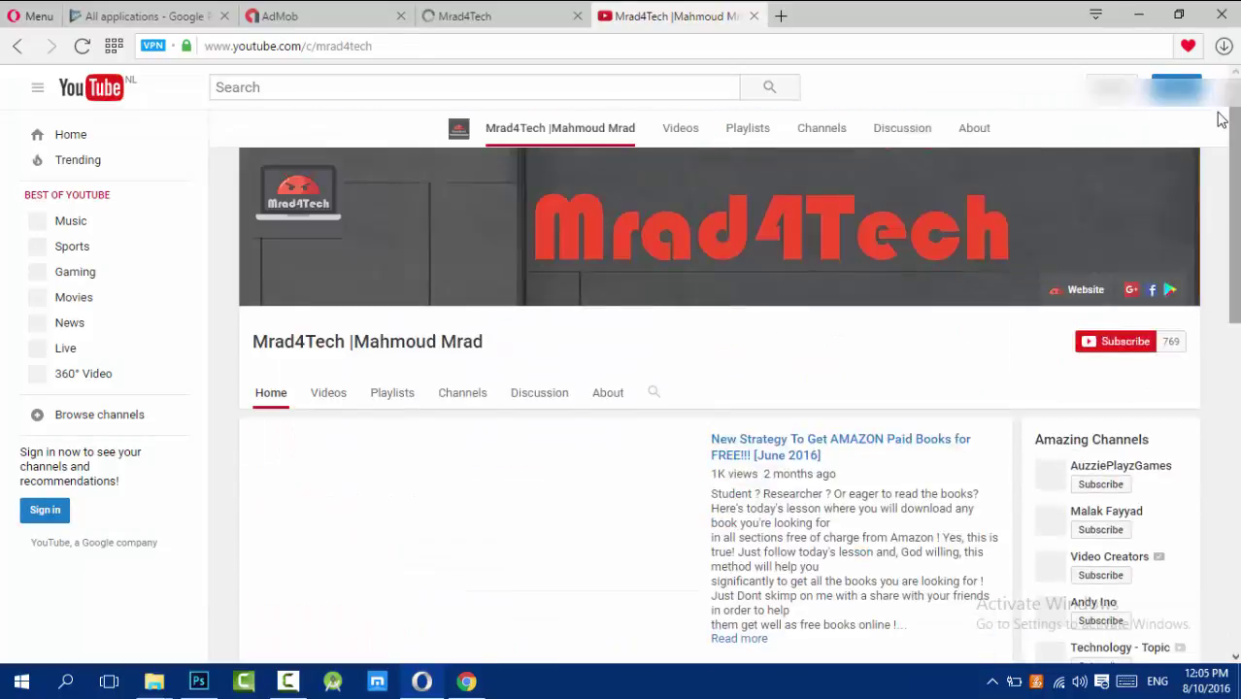
pyautogui.click(480, 17)
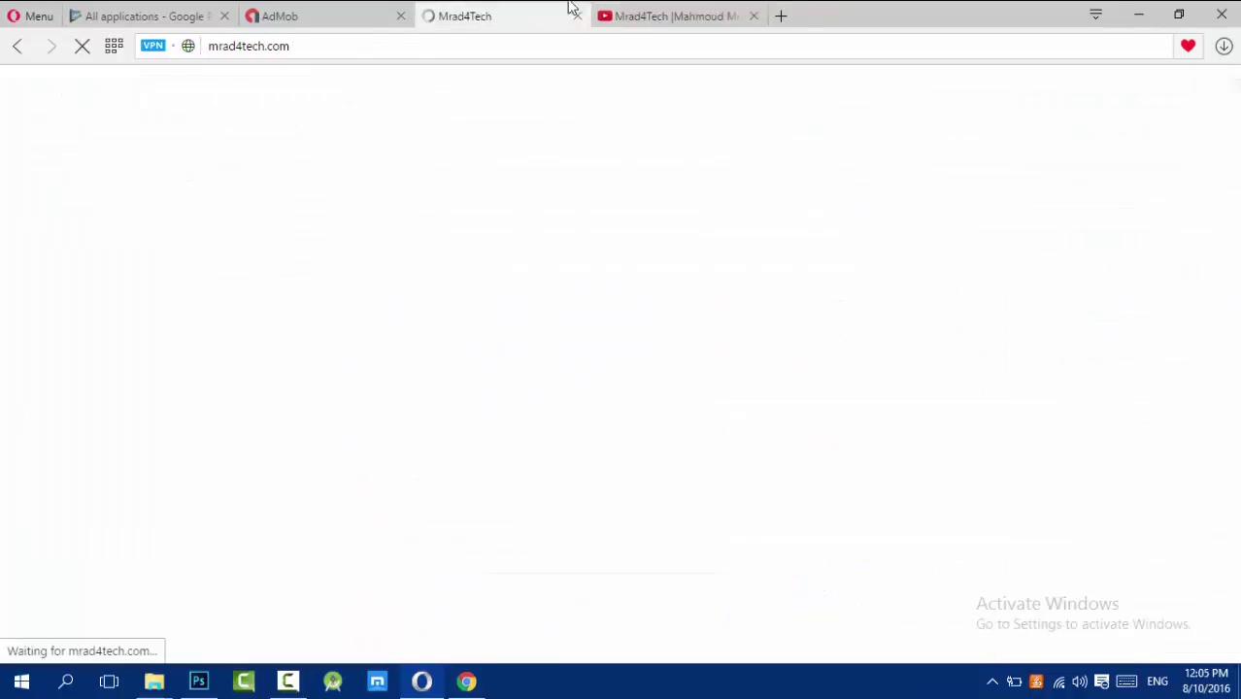
pyautogui.click(673, 20)
pyautogui.scroll(-5, 835, 271)
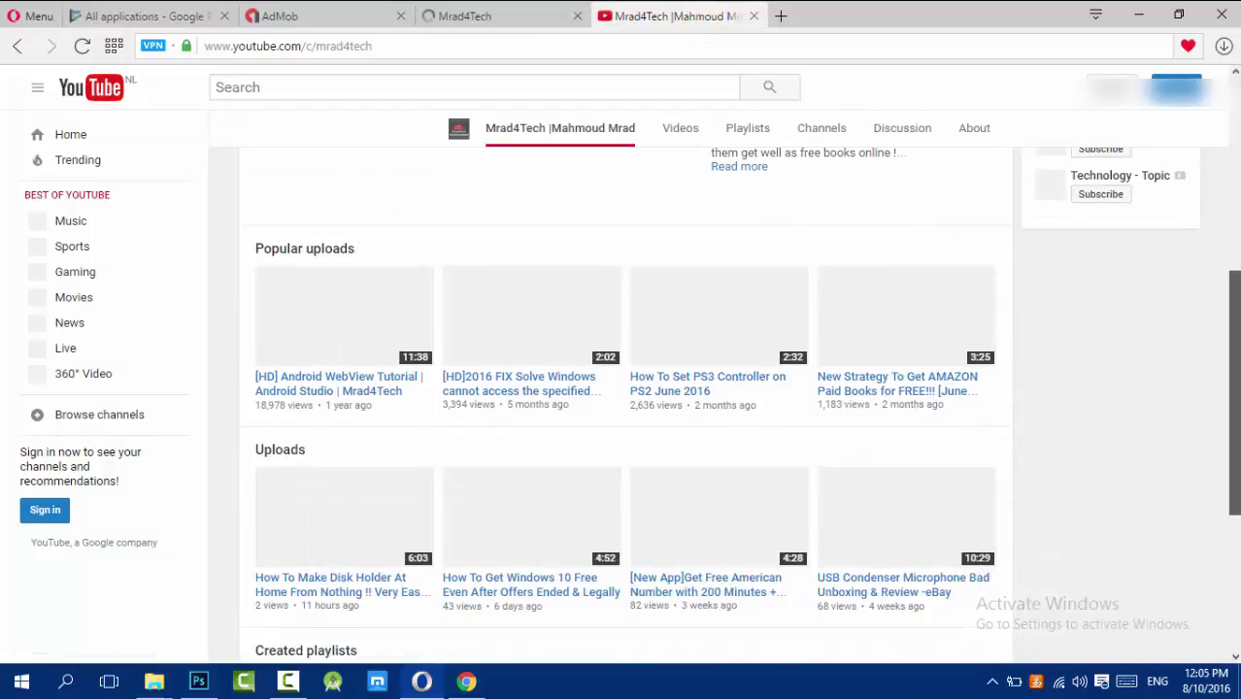
pyautogui.scroll(4, 776, 320)
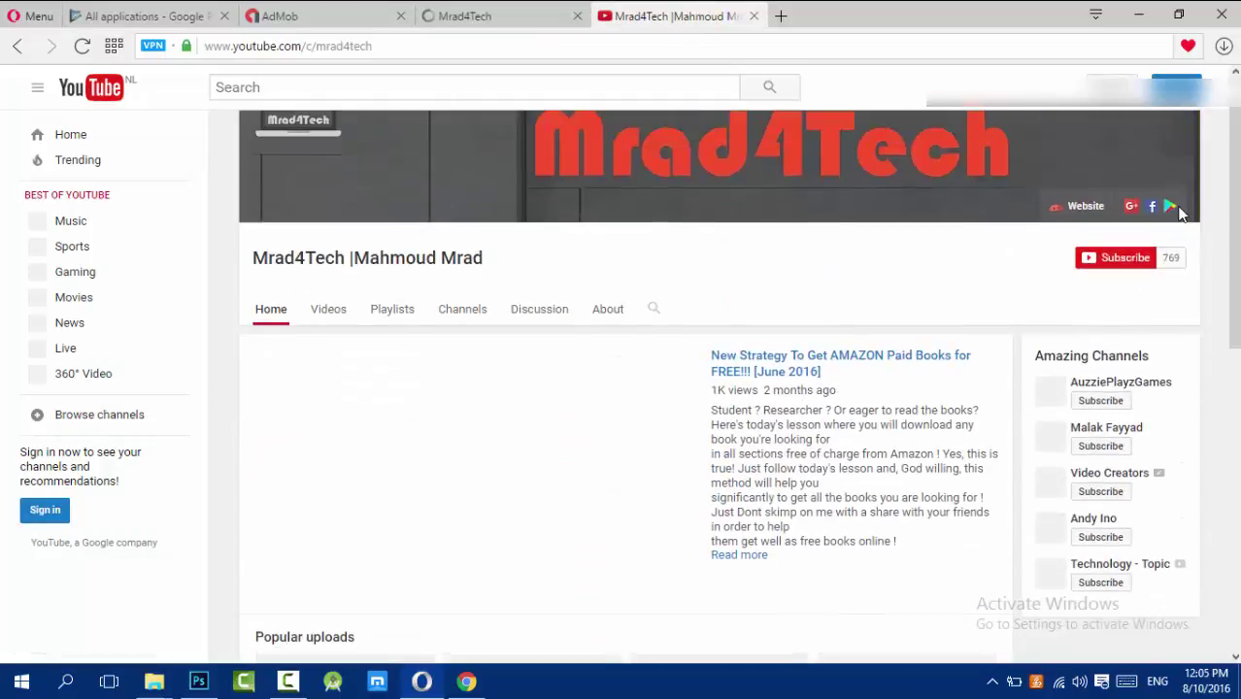
pyautogui.click(288, 680)
pyautogui.click(672, 17)
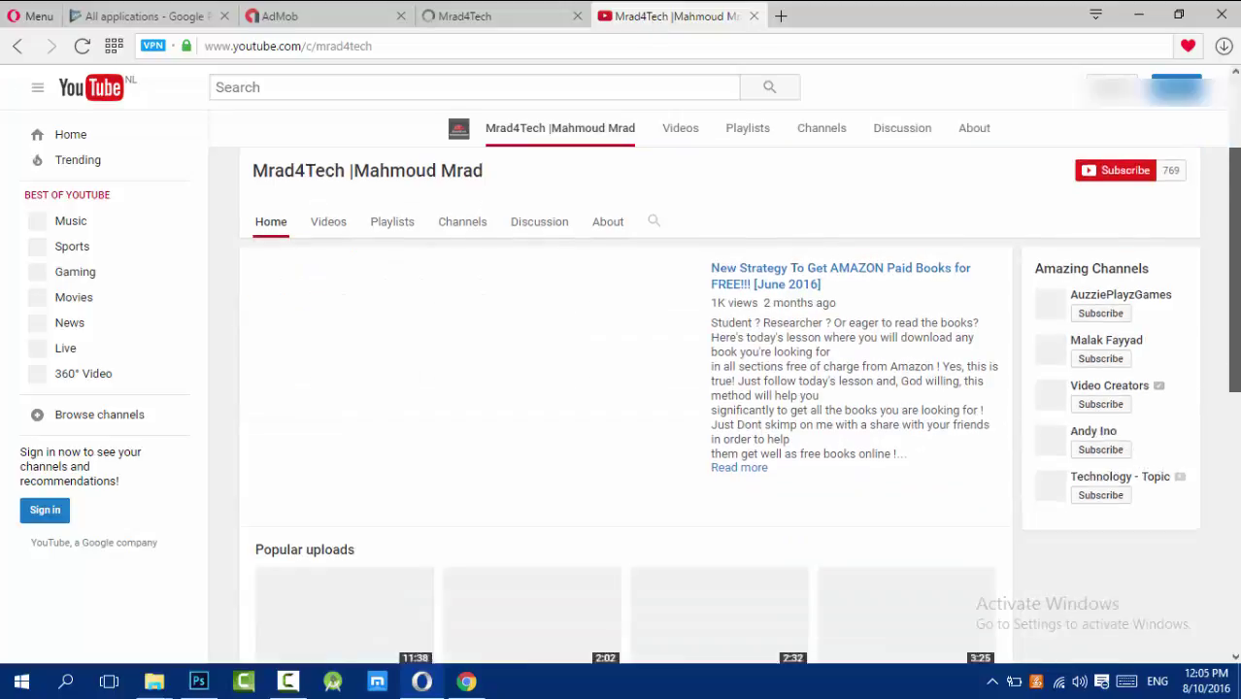
pyautogui.scroll(-1, 621, 388)
pyautogui.scroll(-3, 622, 388)
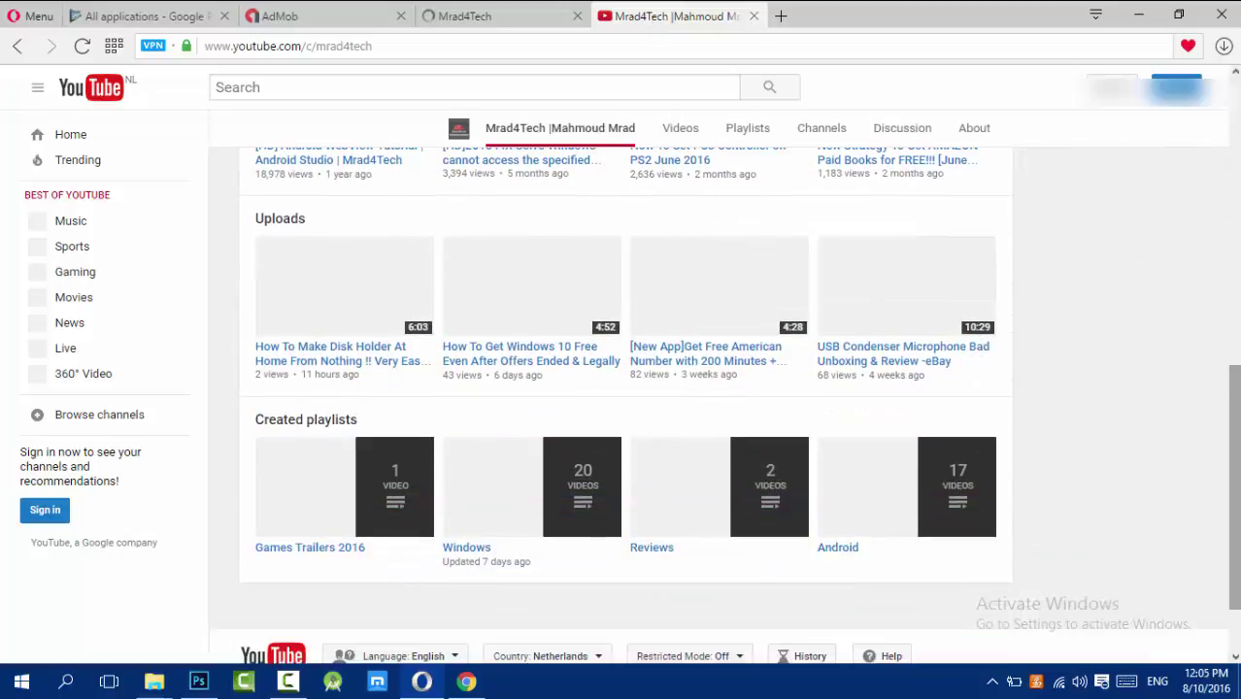
pyautogui.scroll(10, 622, 389)
pyautogui.scroll(-3, 622, 388)
pyautogui.scroll(3, 621, 388)
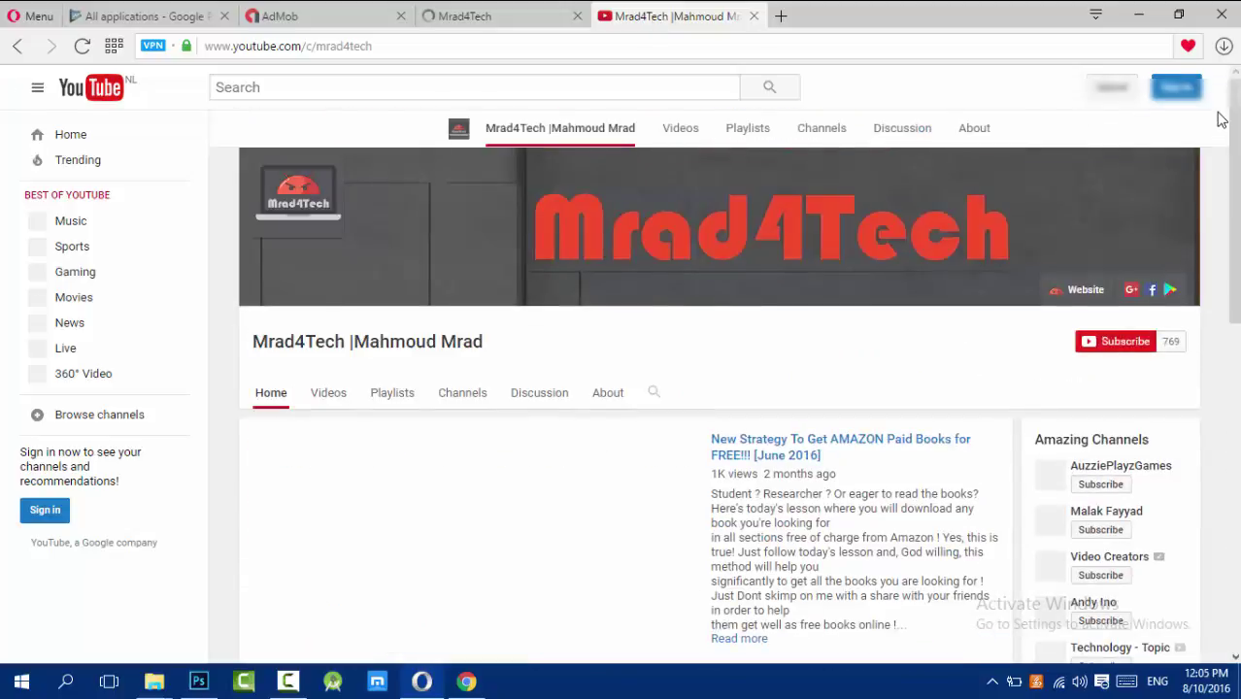